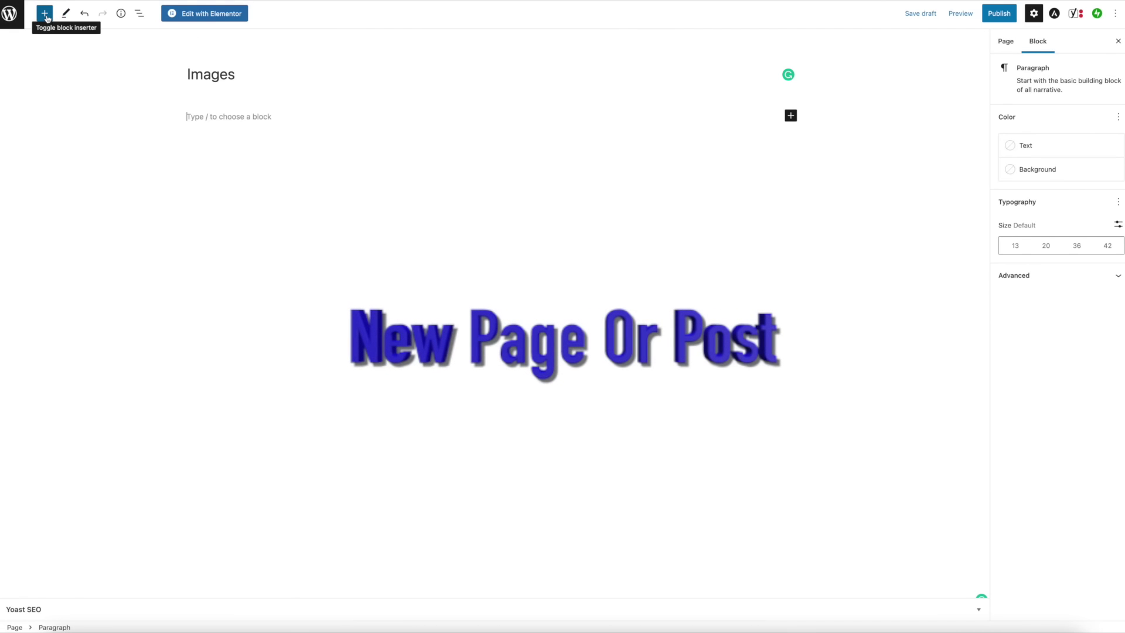
- Open the block inserter and locate the Gallery block in the Media section
left_click(45, 14)
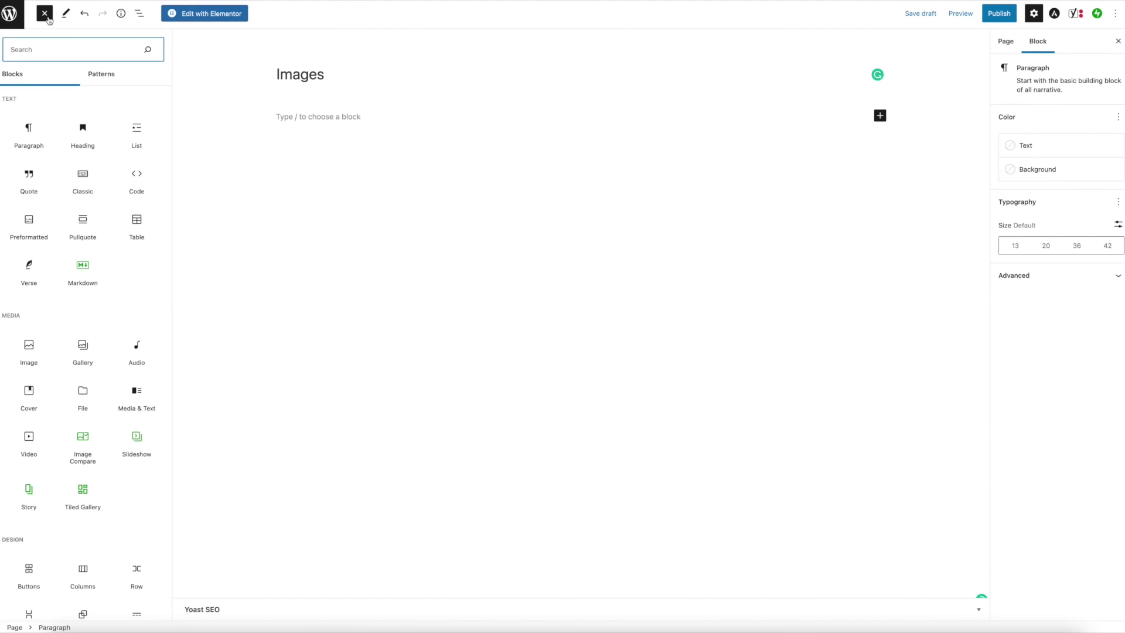
scroll(122, 267, "down", 3)
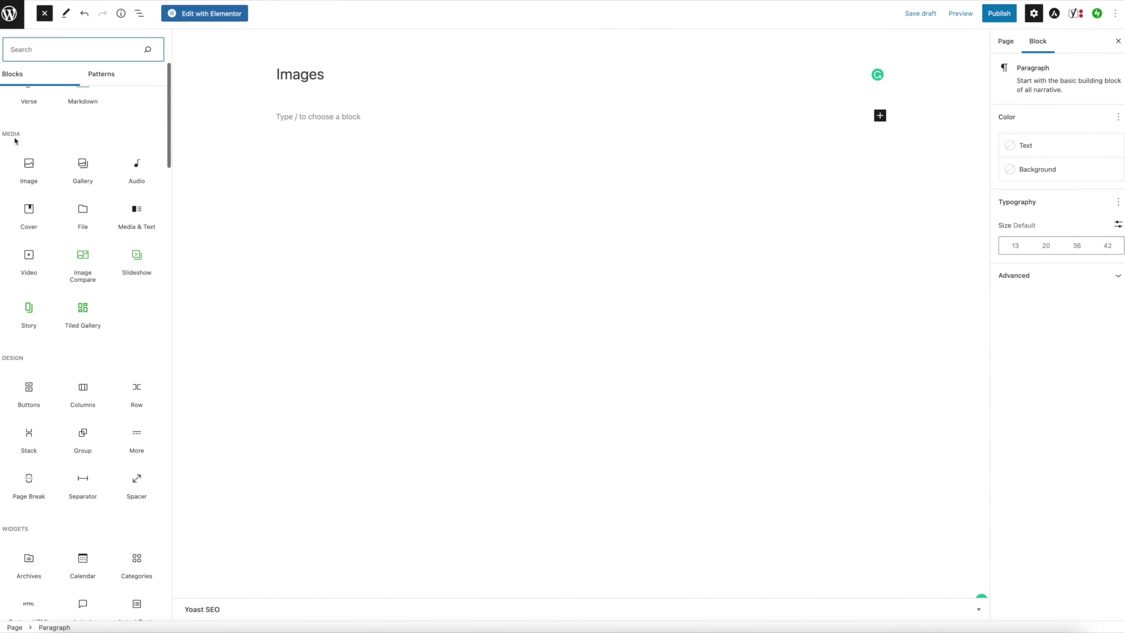
left_click(271, 116)
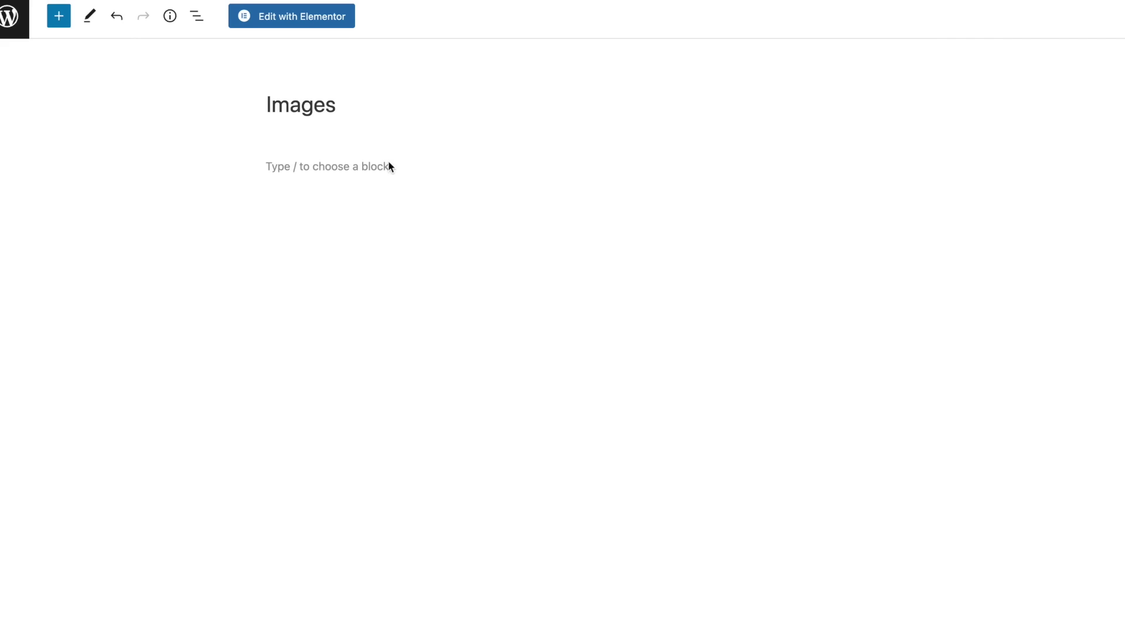
left_click(59, 17)
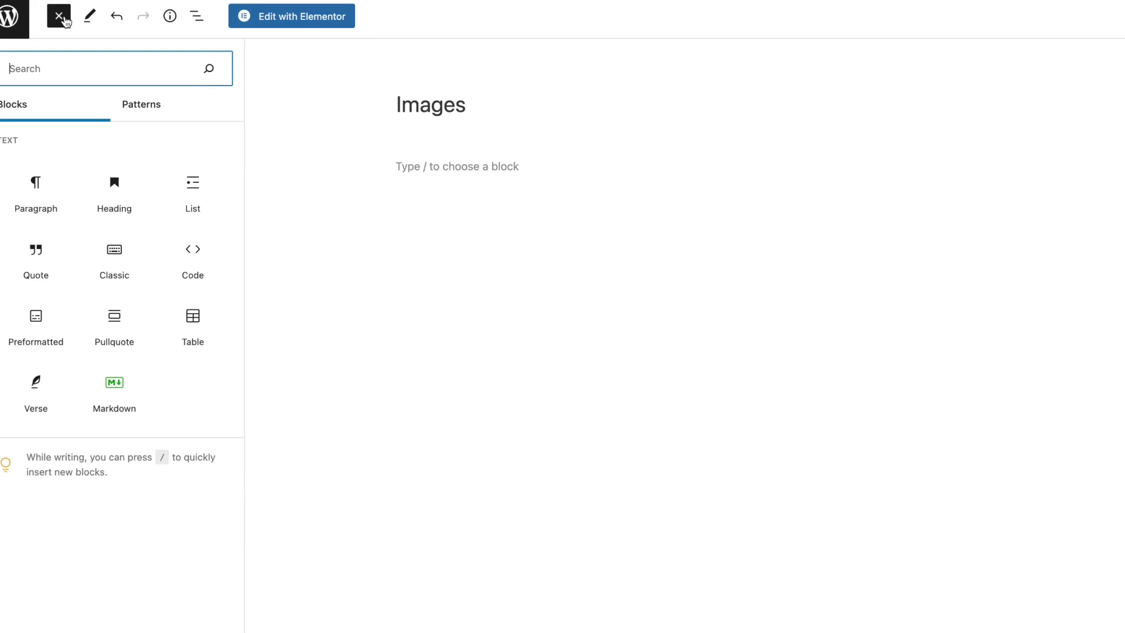
scroll(167, 377, "down", 5)
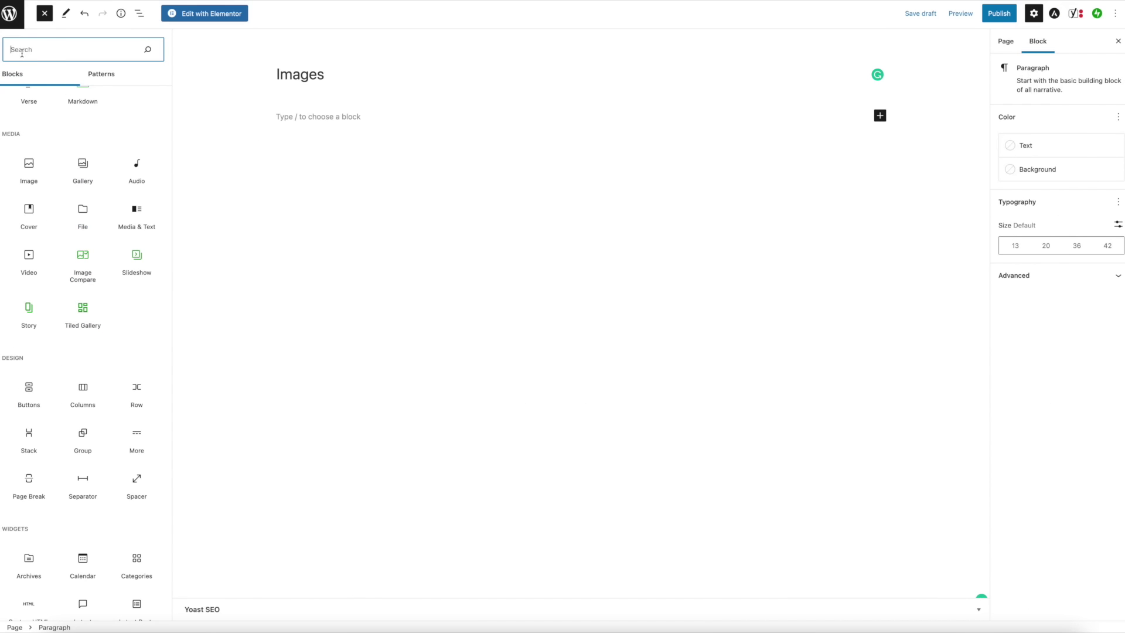
type("lle")
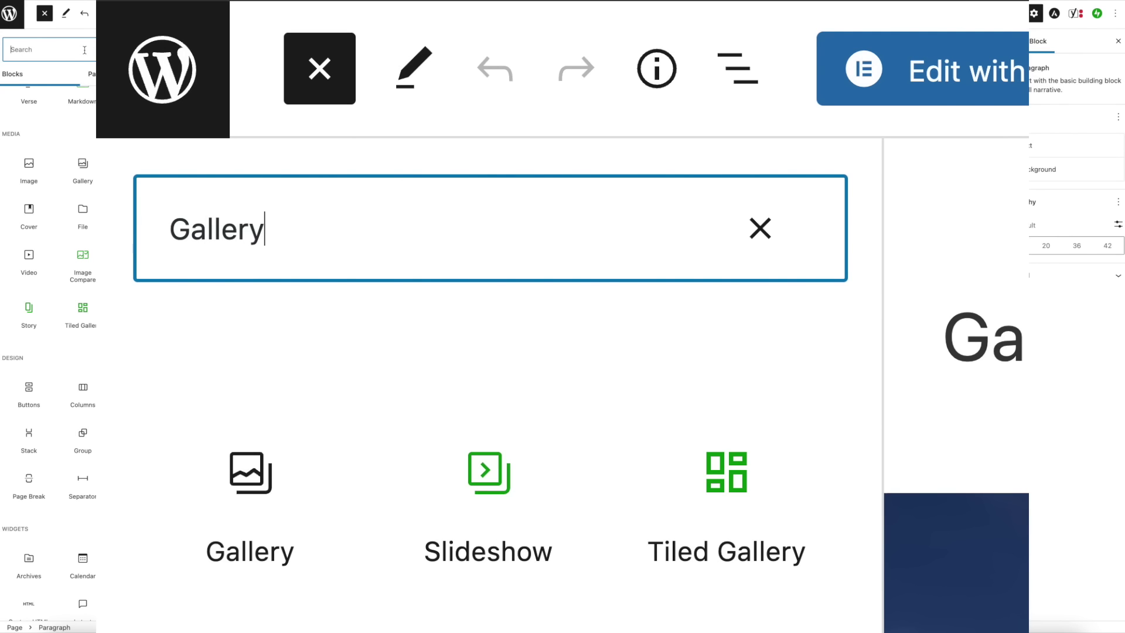
- Insert a Gallery block and upload IMG_5616, IMG_5619 and oak leaves copy.jpg
left_click(84, 164)
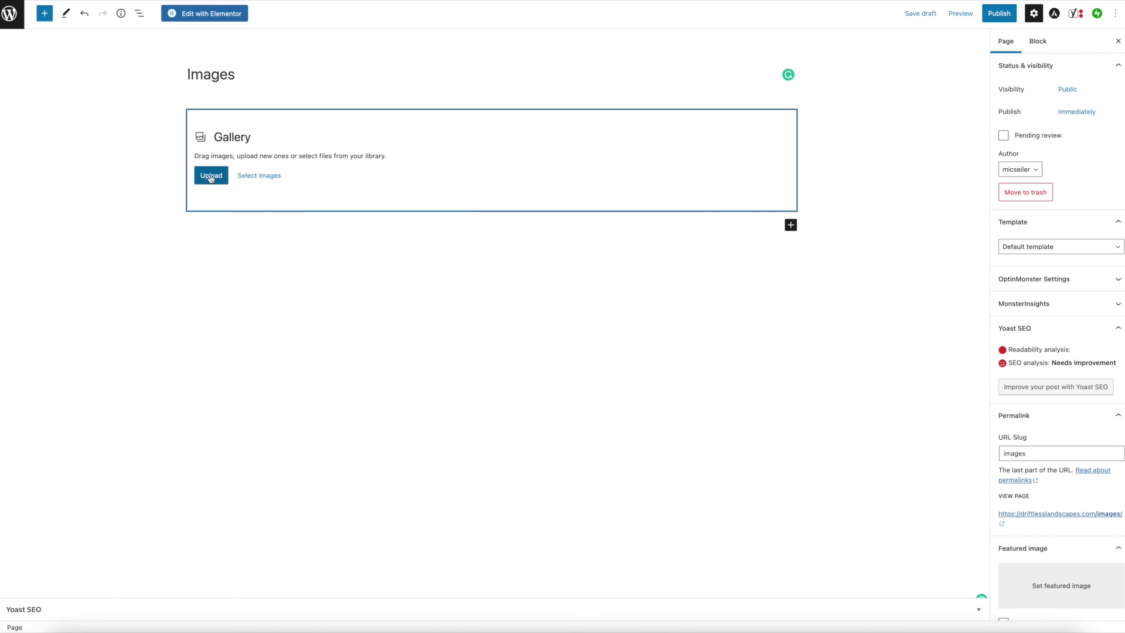
left_click(211, 178)
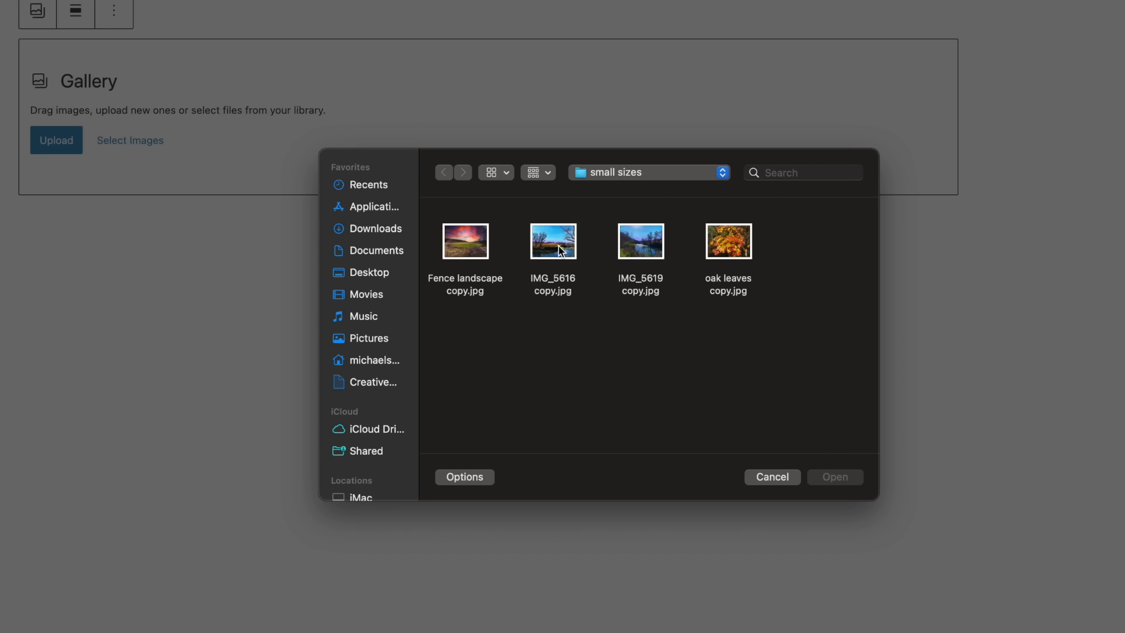
left_click(561, 251)
left_click(659, 251, "super")
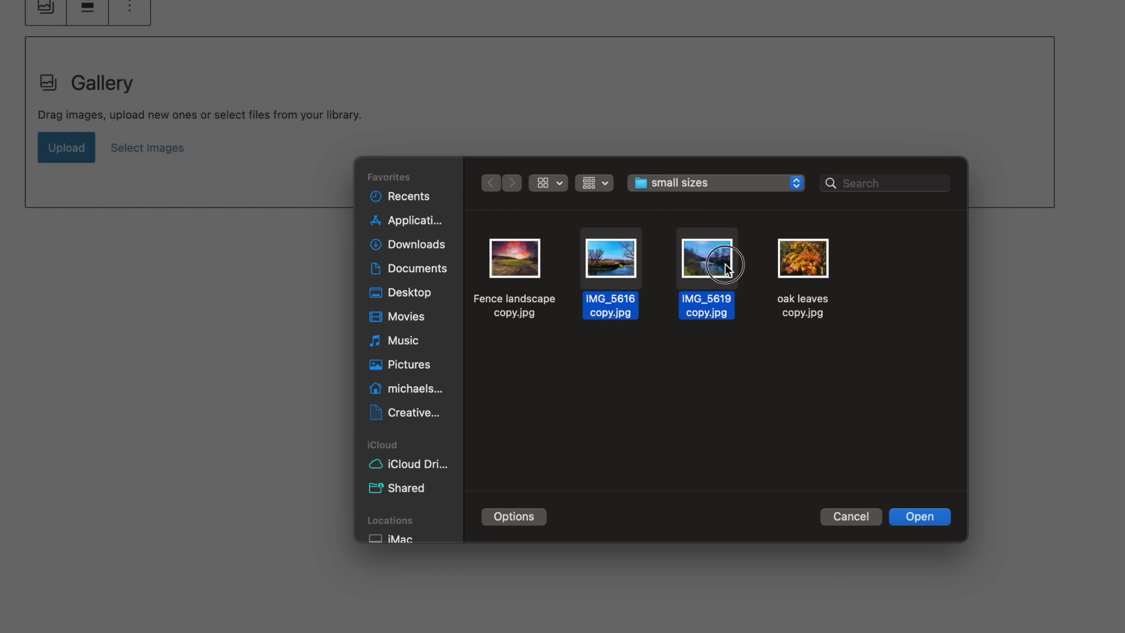
left_click(813, 260, "super")
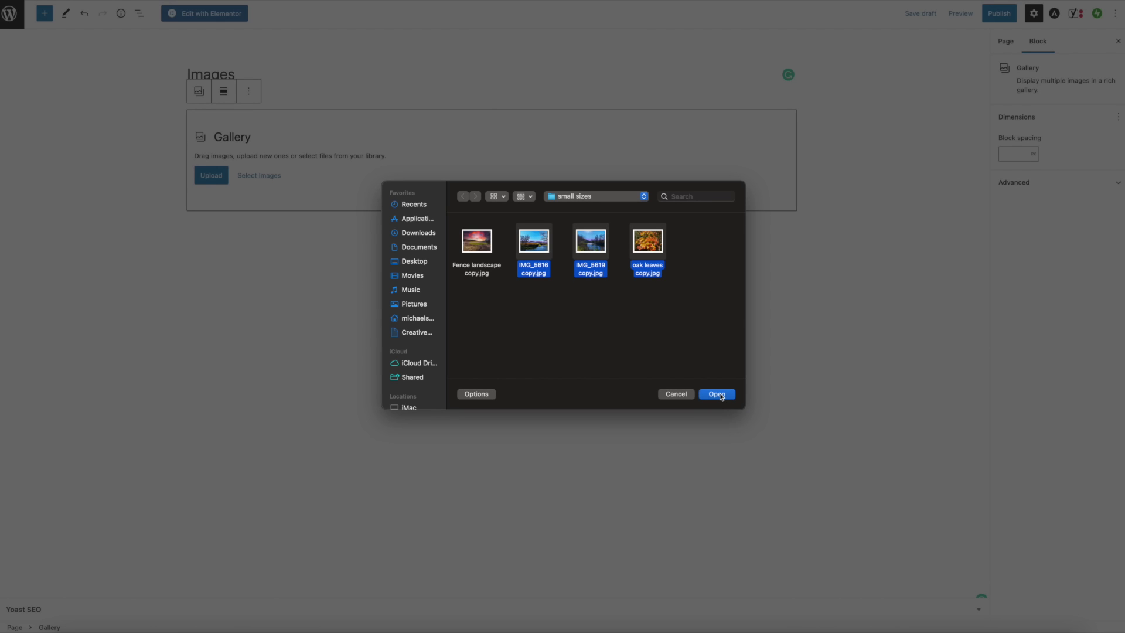
left_click(718, 394)
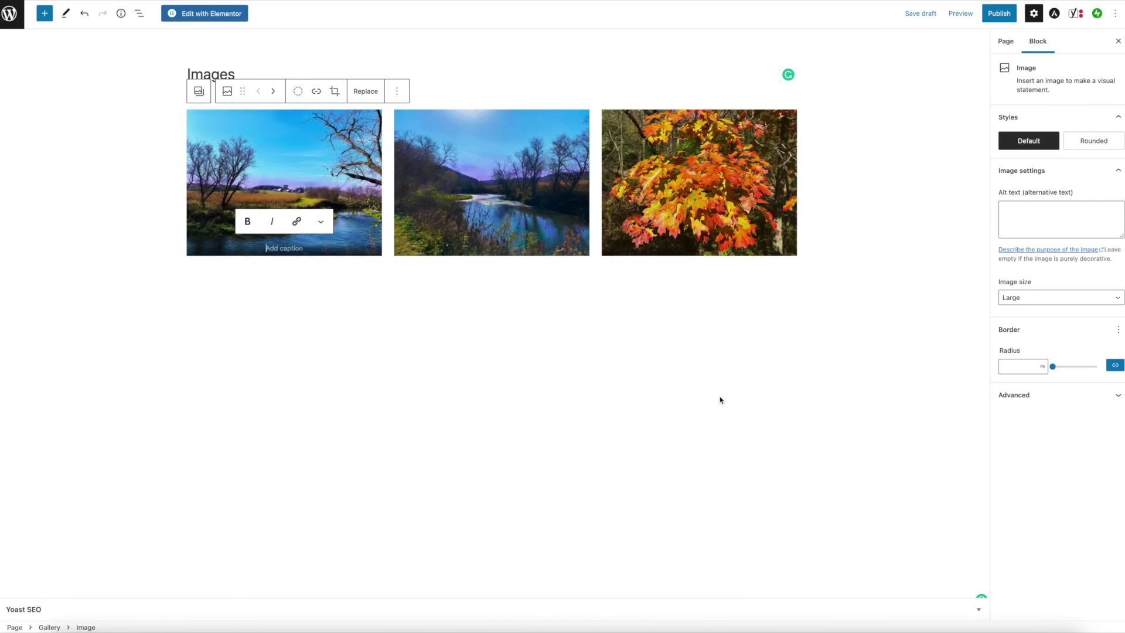
- Select the whole Gallery block and set its alignment to Wide width
left_click(467, 301)
left_click(291, 200)
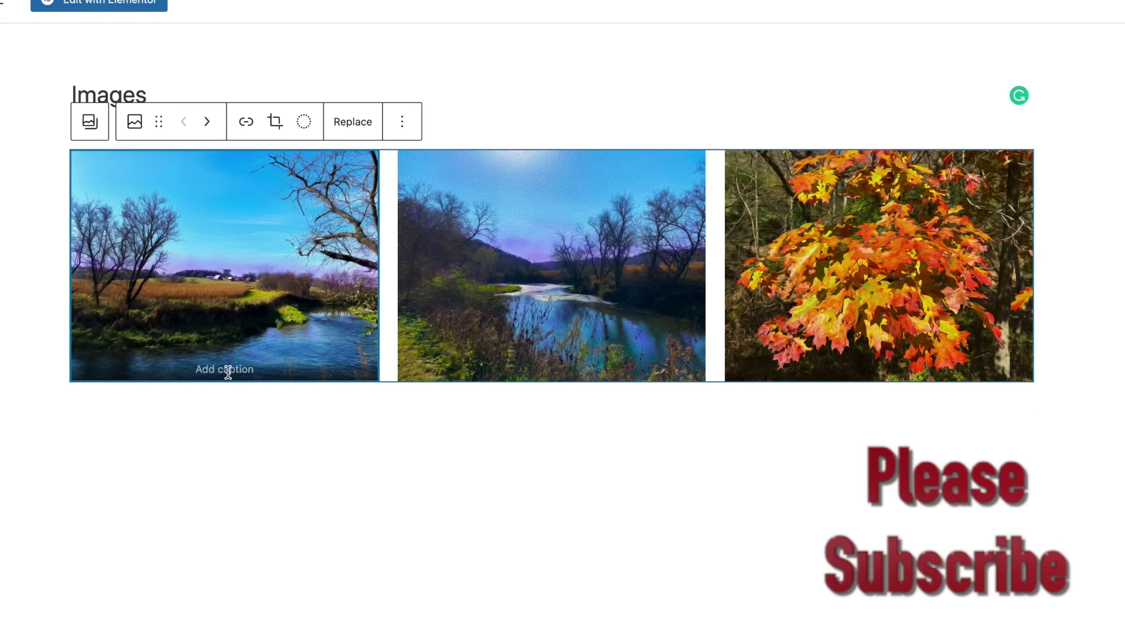
left_click(620, 321)
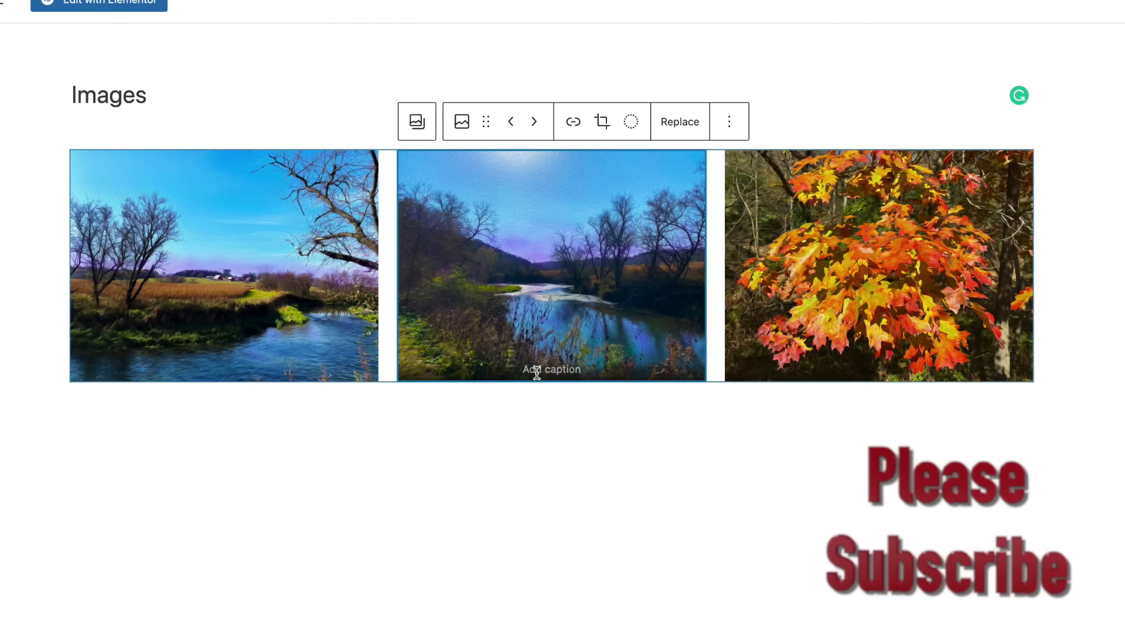
left_click(180, 257)
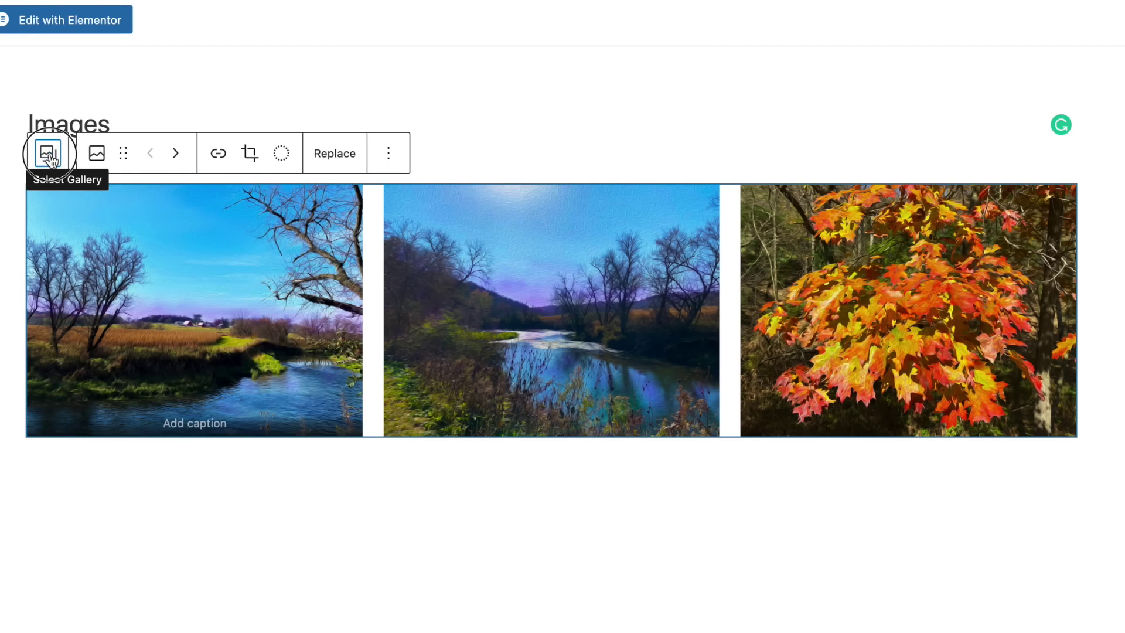
left_click(158, 112)
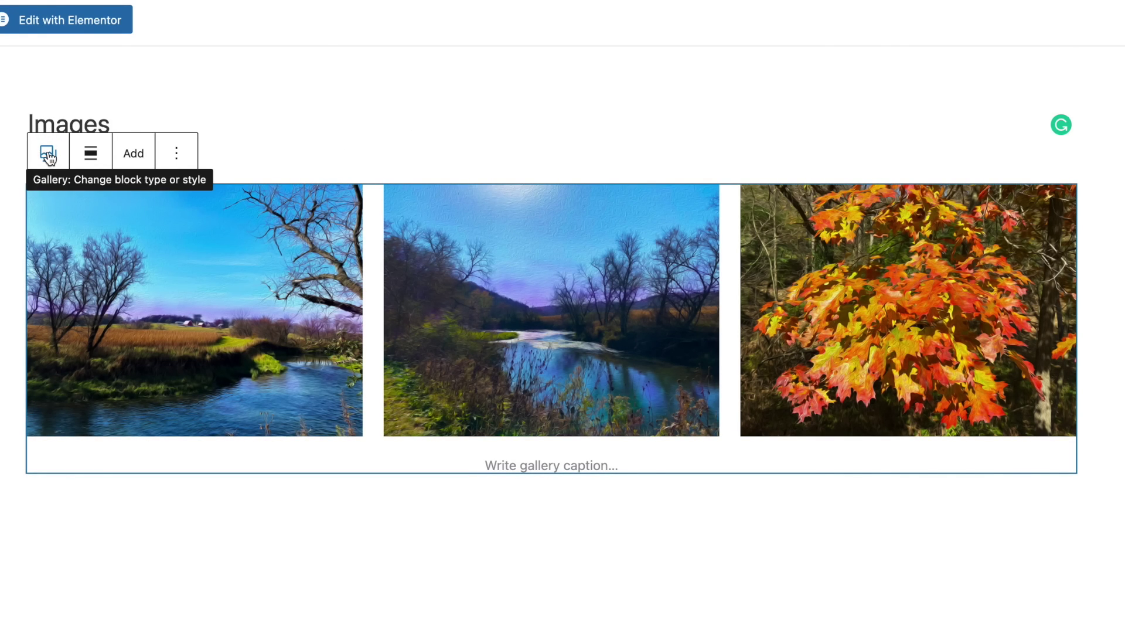
left_click(92, 156)
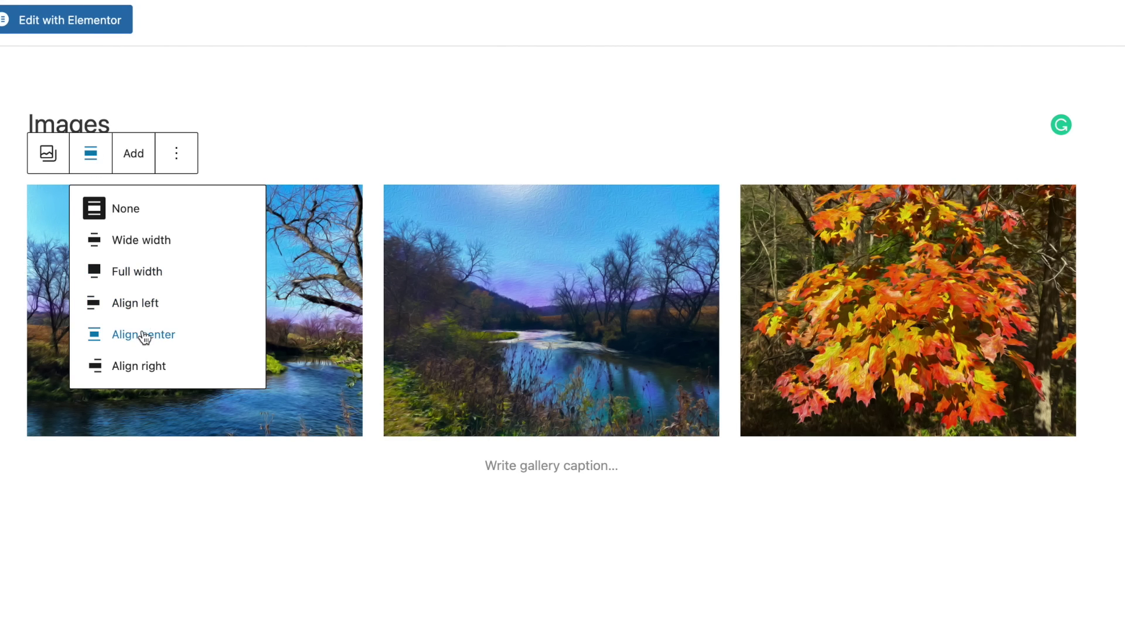
left_click(138, 241)
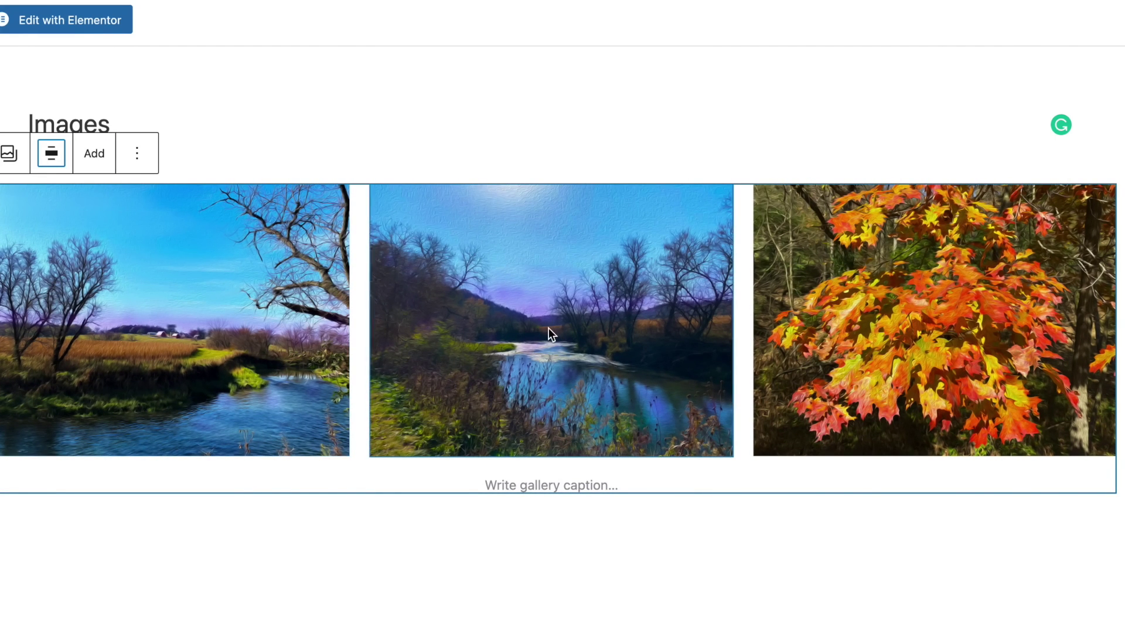
- From the Media Library, check the red-sky fence, salad, salmon, chef and espresso photos
left_click(100, 157)
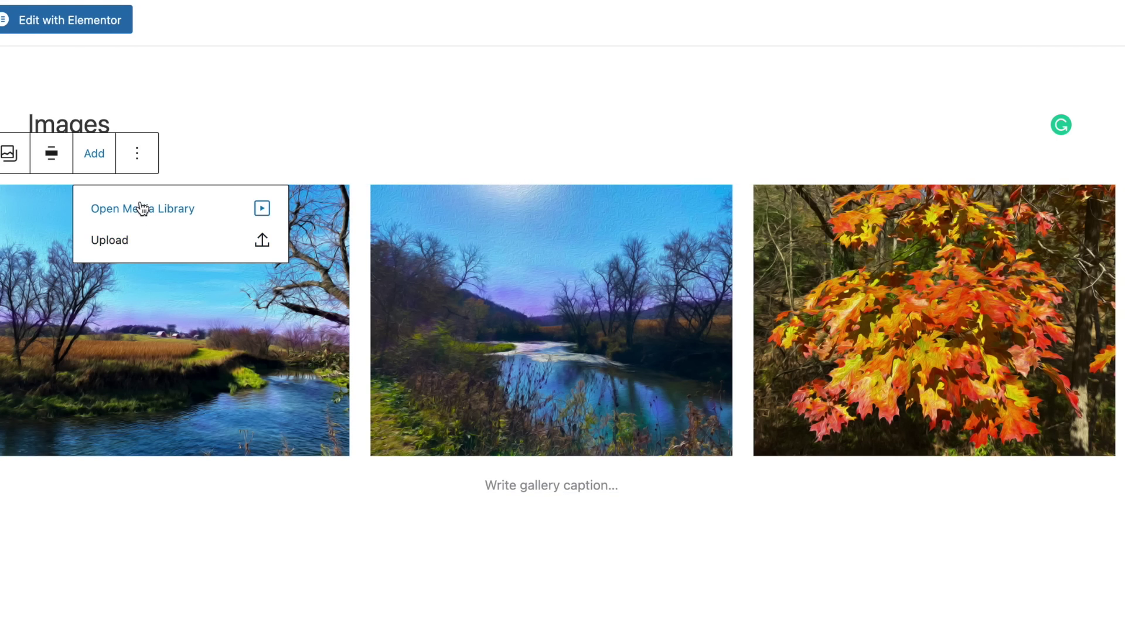
left_click(174, 211)
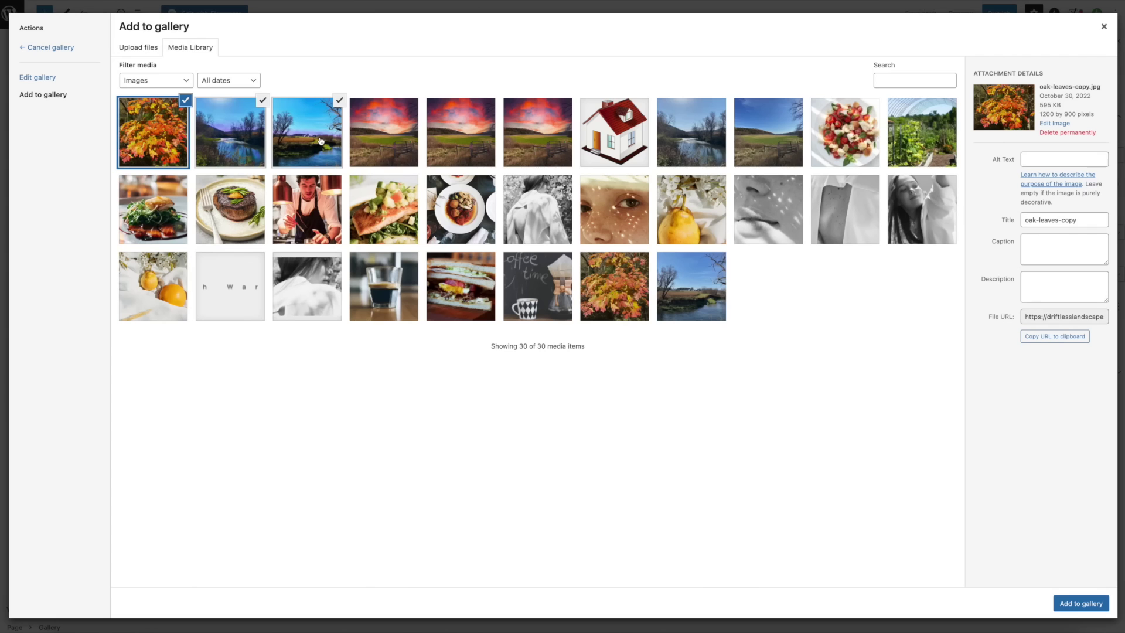
left_click(392, 132)
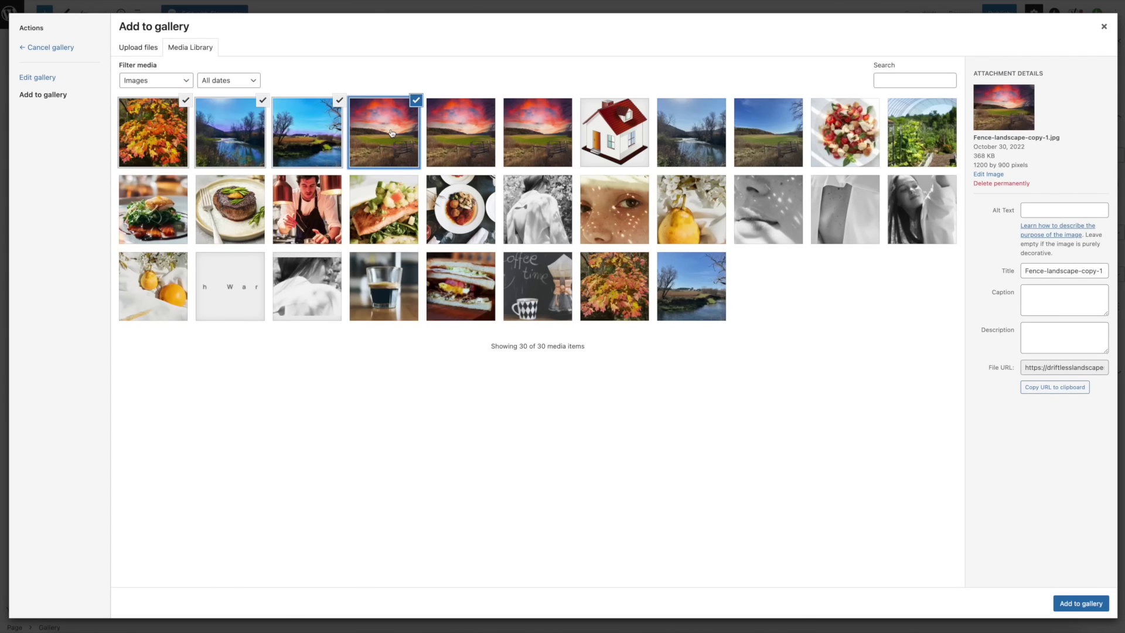
left_click(853, 135)
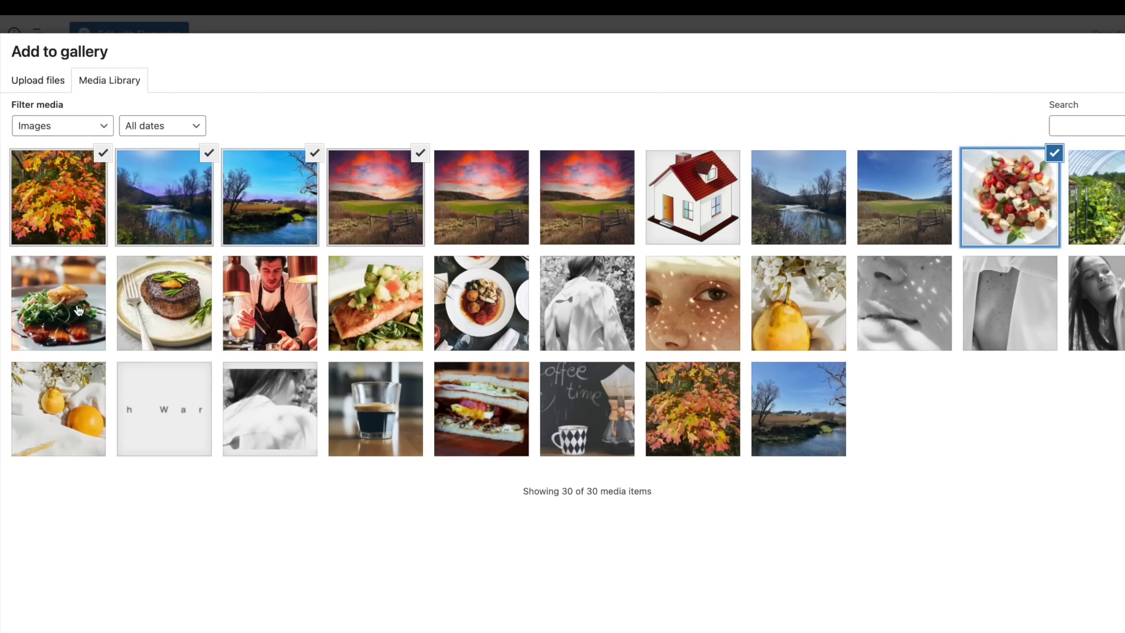
left_click(153, 209)
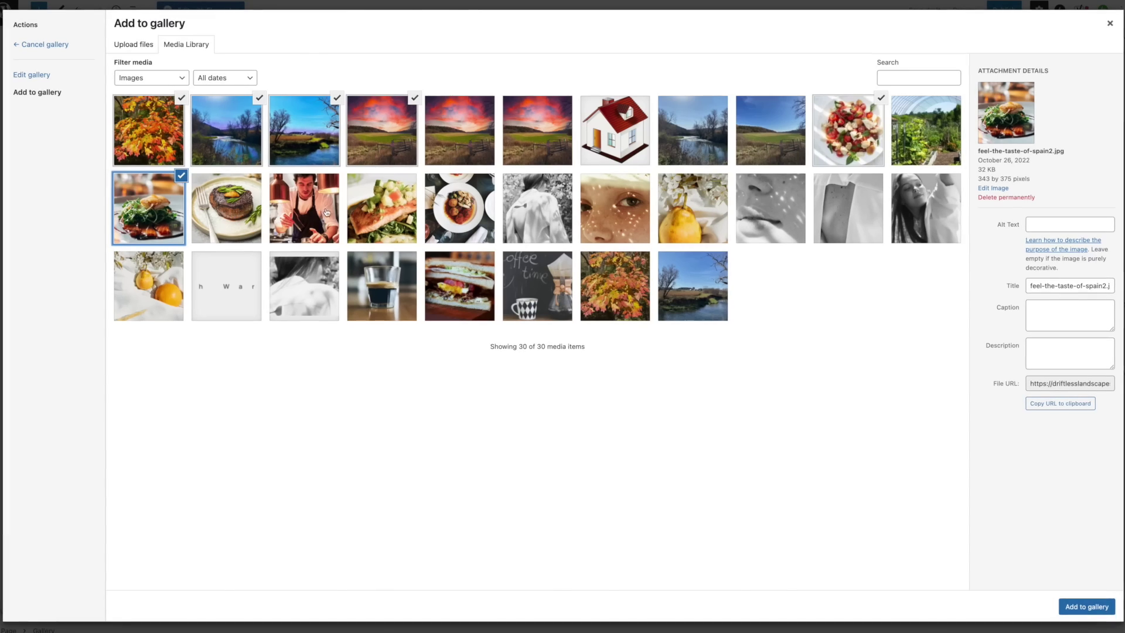
left_click(327, 212)
left_click(381, 284)
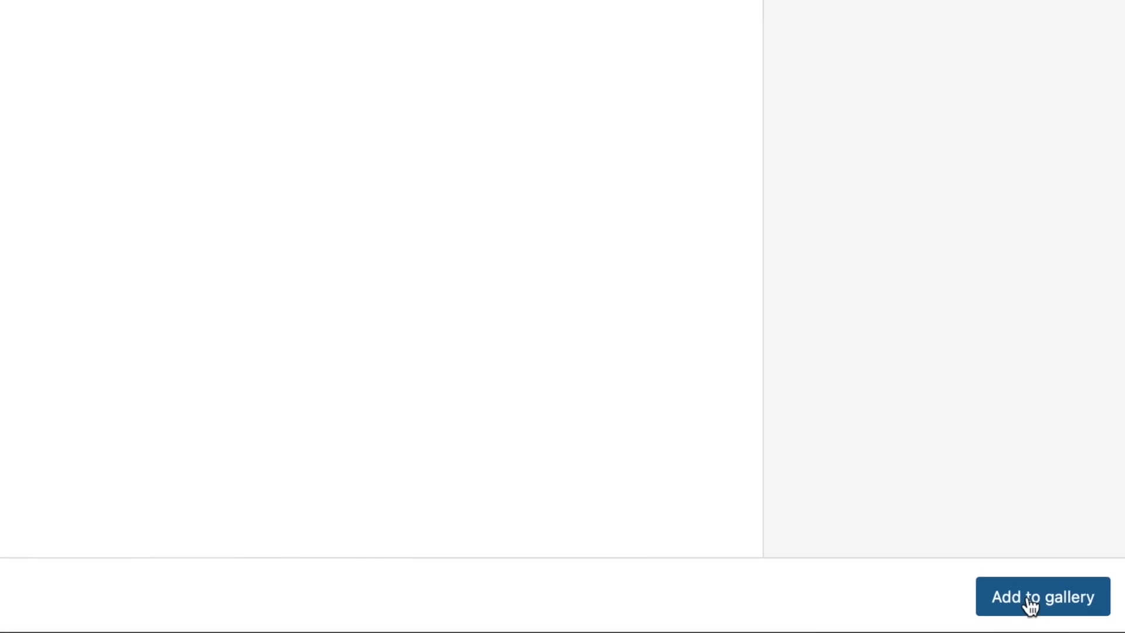
- Add the chosen images, move the espresso photo to fifth place, and update the gallery
left_click(1075, 607)
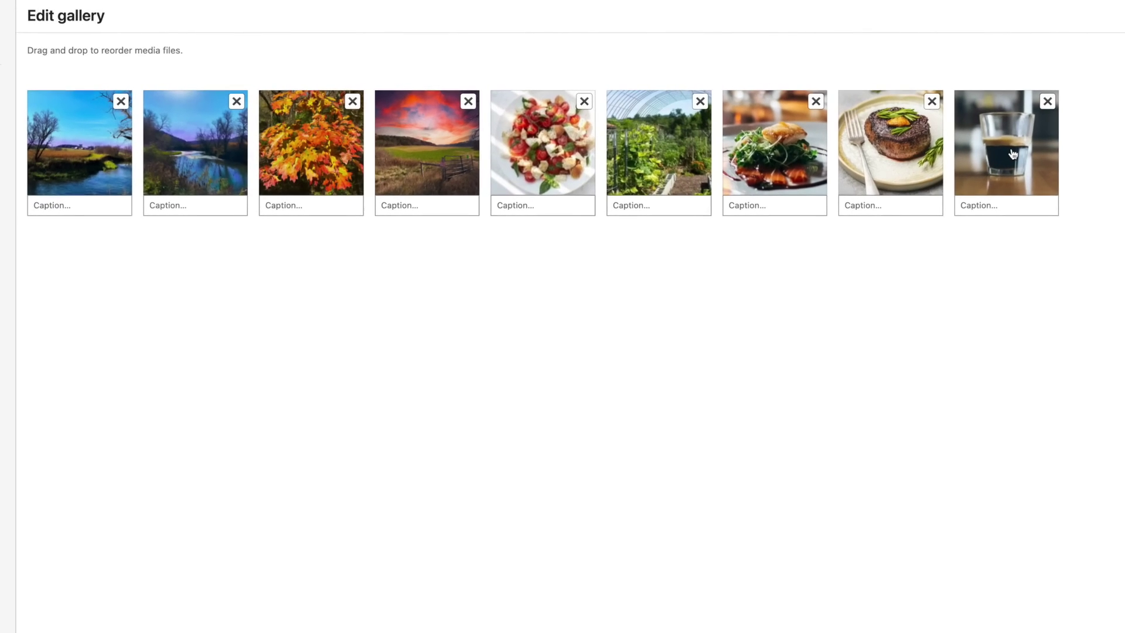
left_click_drag(946, 171, 563, 162)
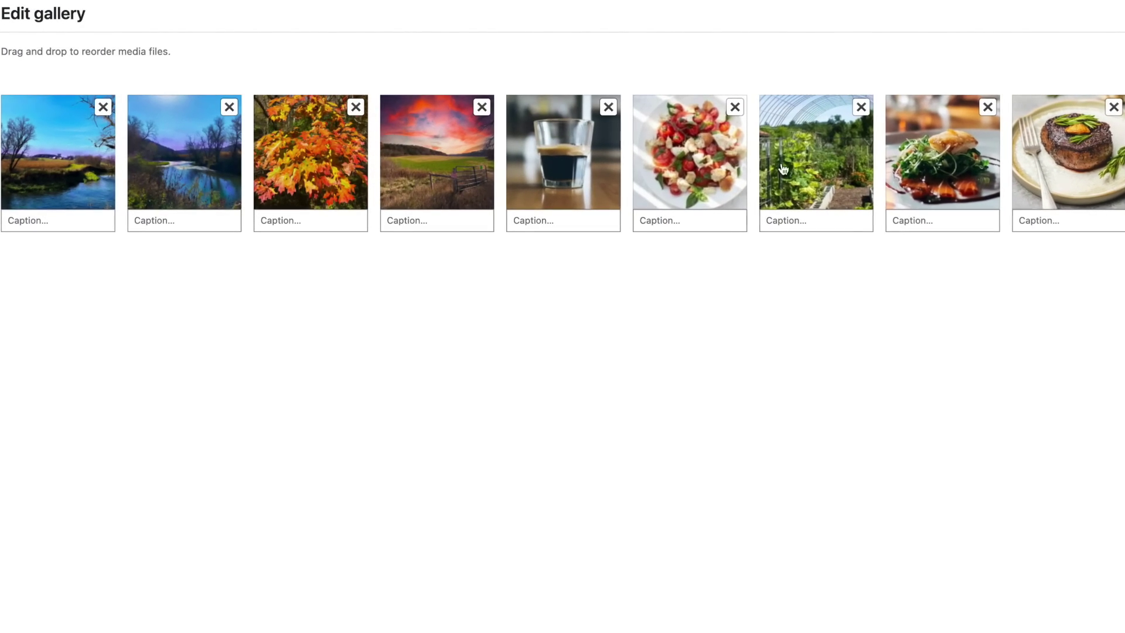
left_click_drag(692, 164, 854, 164)
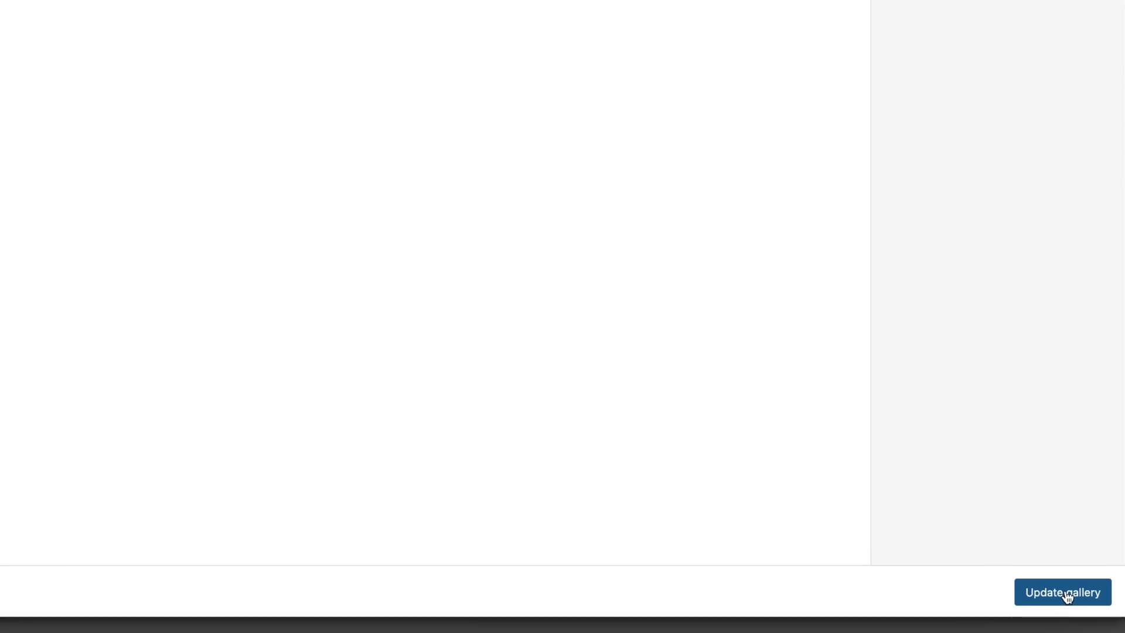
left_click(1078, 605)
- Review the nine-photo grid and select the first river landscape image
left_click(853, 389)
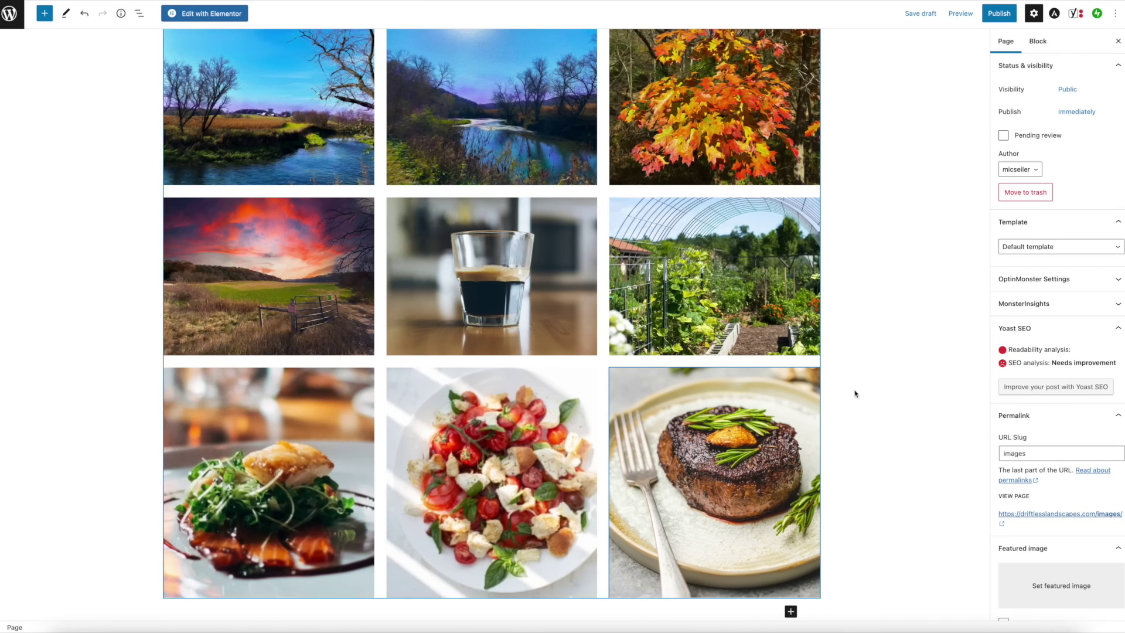
scroll(597, 410, "up", 2)
scroll(568, 383, "down", 3)
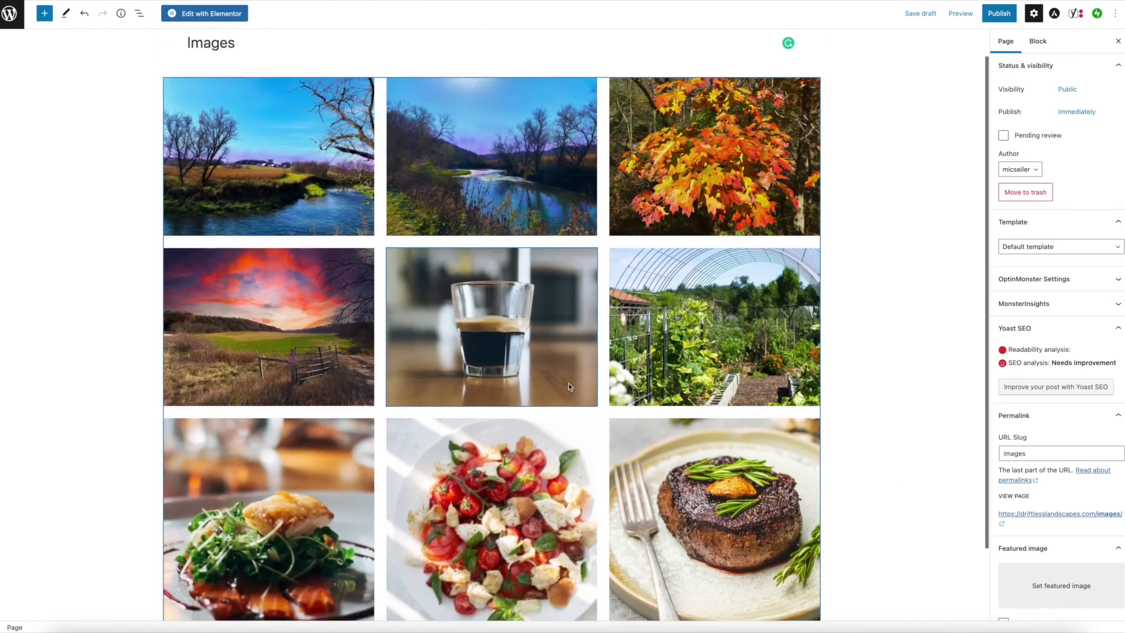
scroll(380, 253, "up", 2)
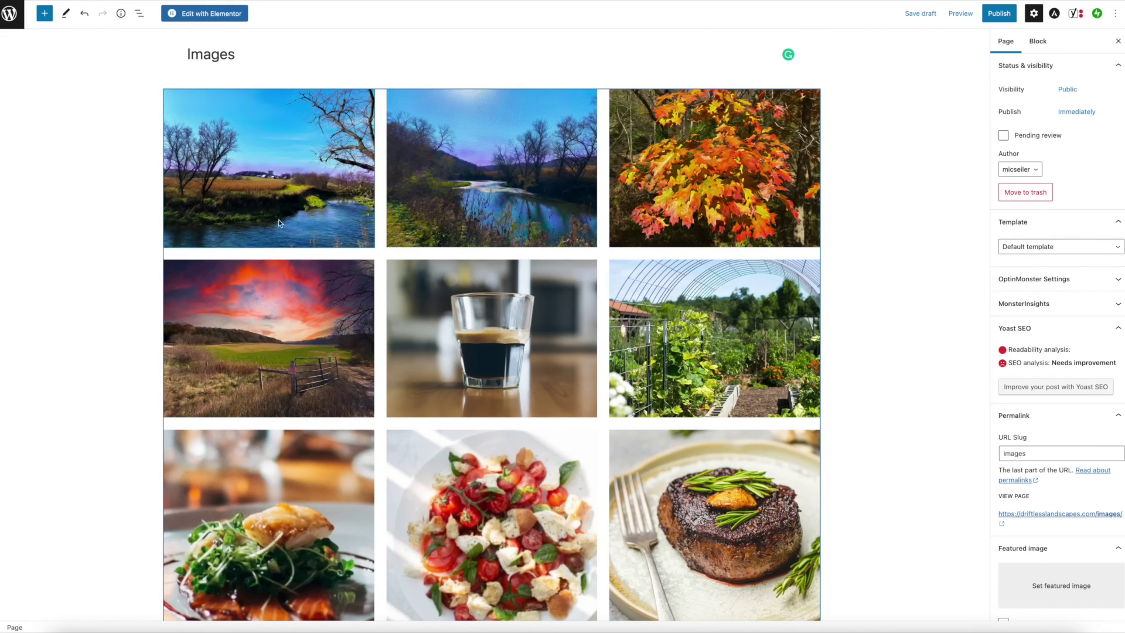
scroll(609, 472, "down", 3)
scroll(609, 472, "up", 3)
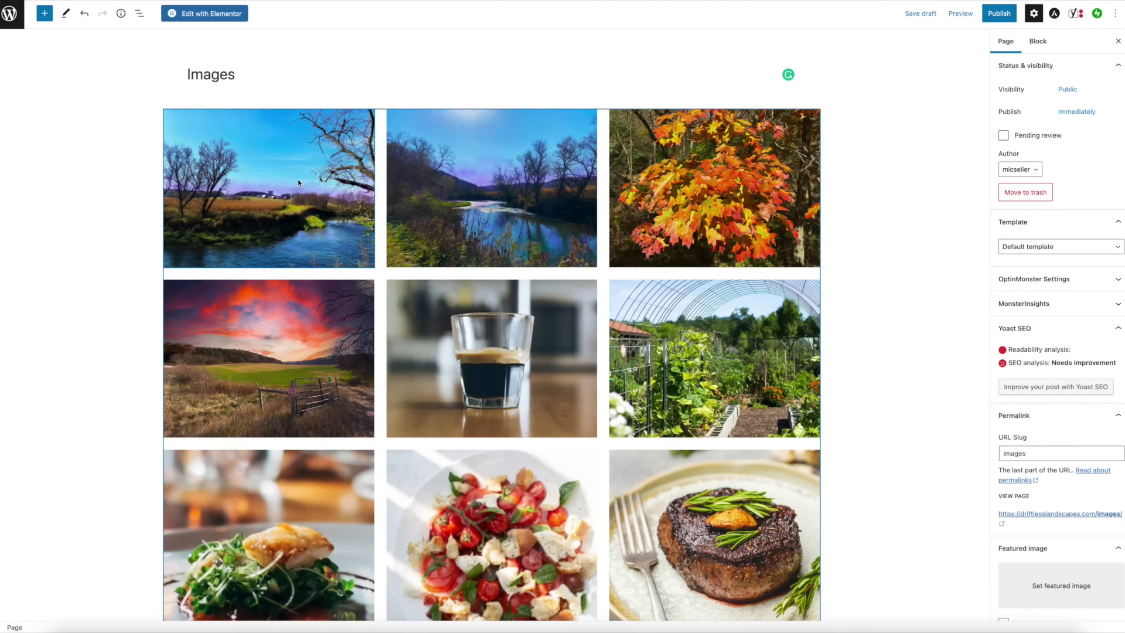
left_click(298, 178)
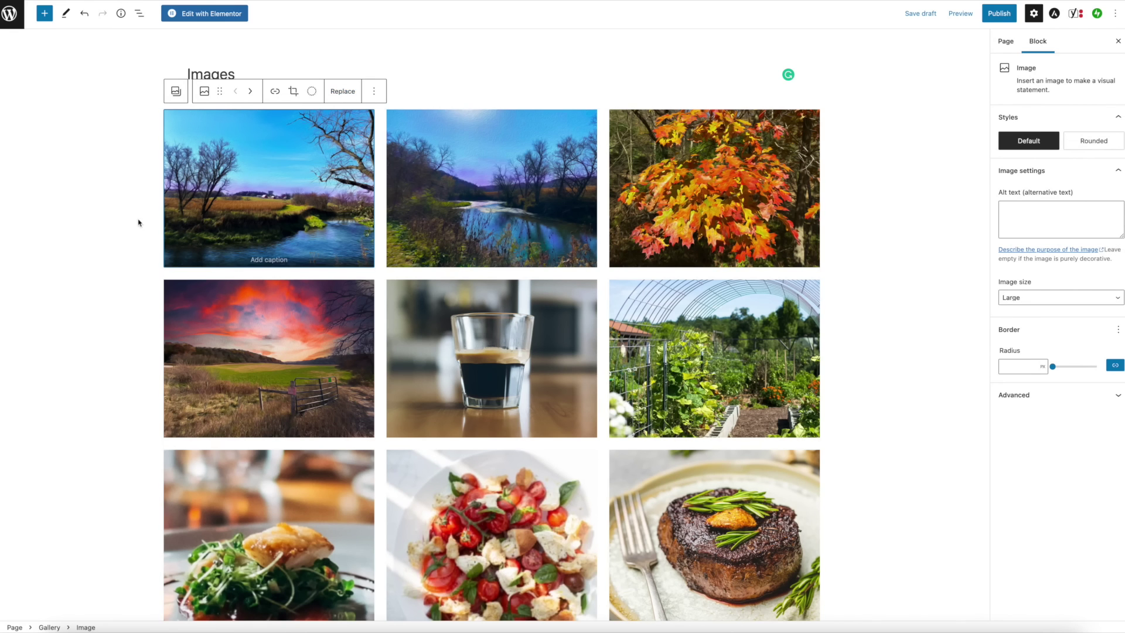
- Crop the first river image to a 3:2 aspect ratio
left_click(293, 92)
left_click(318, 91)
left_click(324, 237)
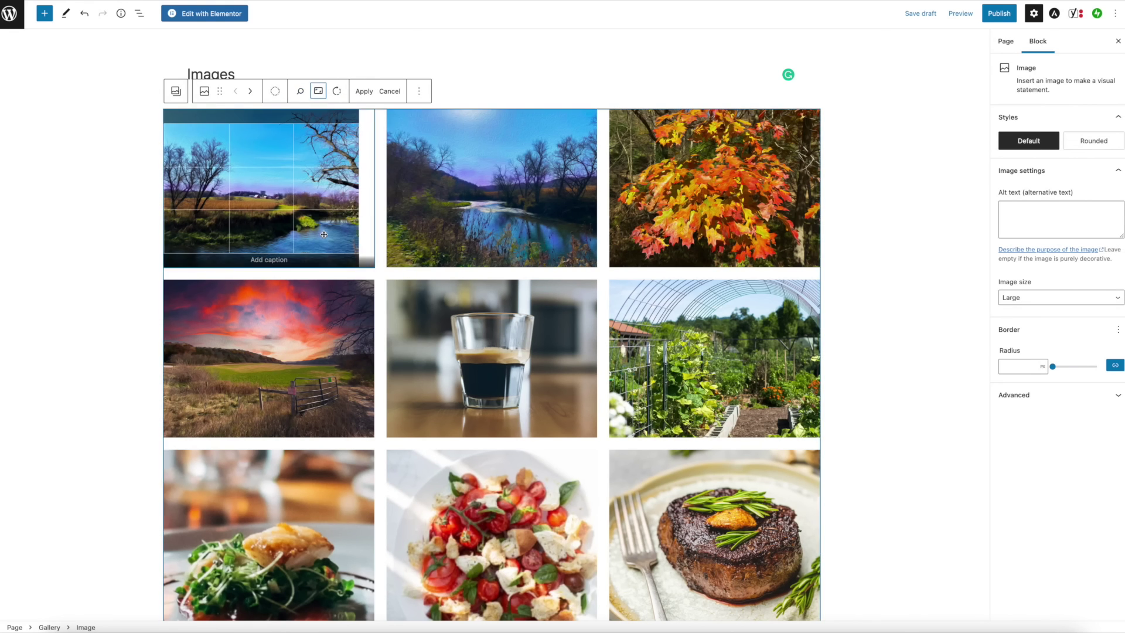
left_click(364, 91)
scroll(366, 176, "down", 2)
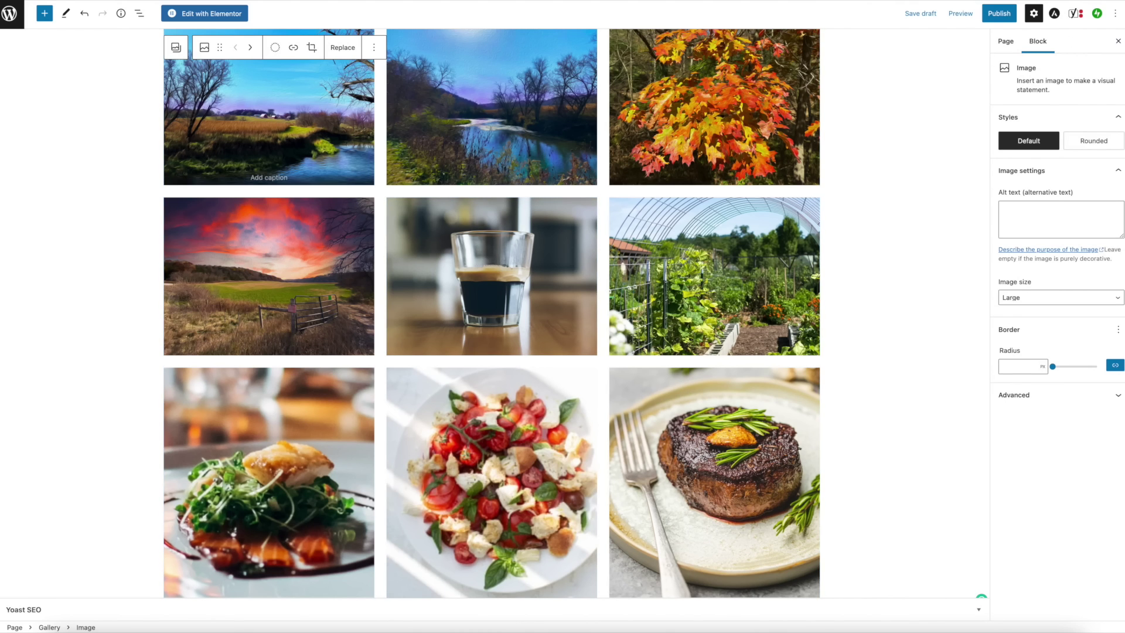
scroll(937, 156, "up", 1)
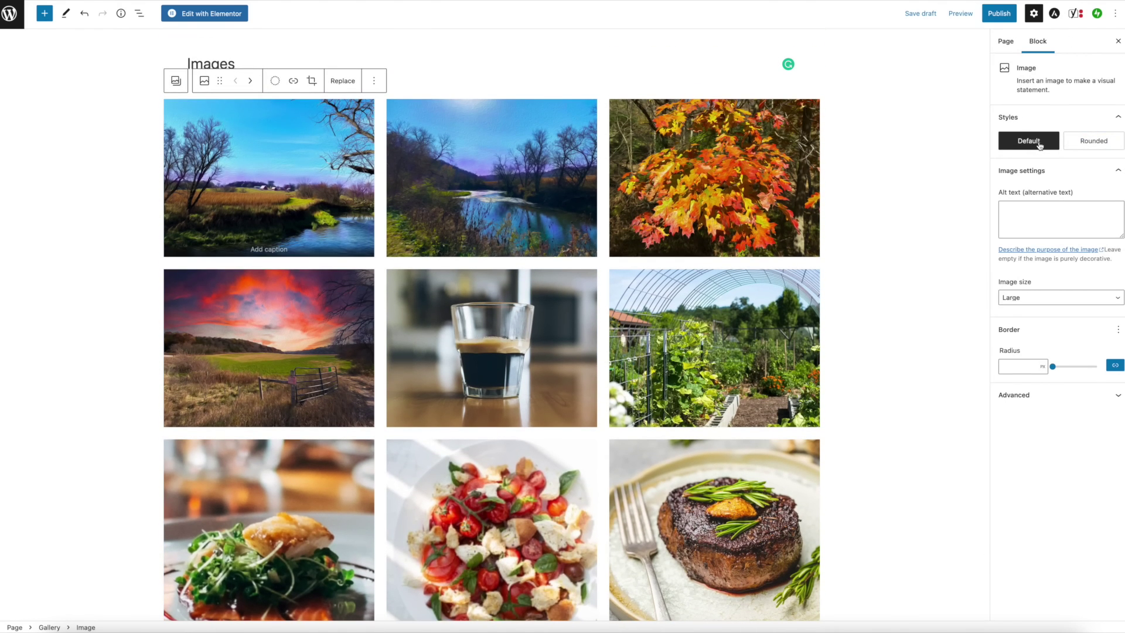
- Apply the Rounded style to both river images, the greenhouse garden, sunset and tomato salad
mouse_move(1026, 142)
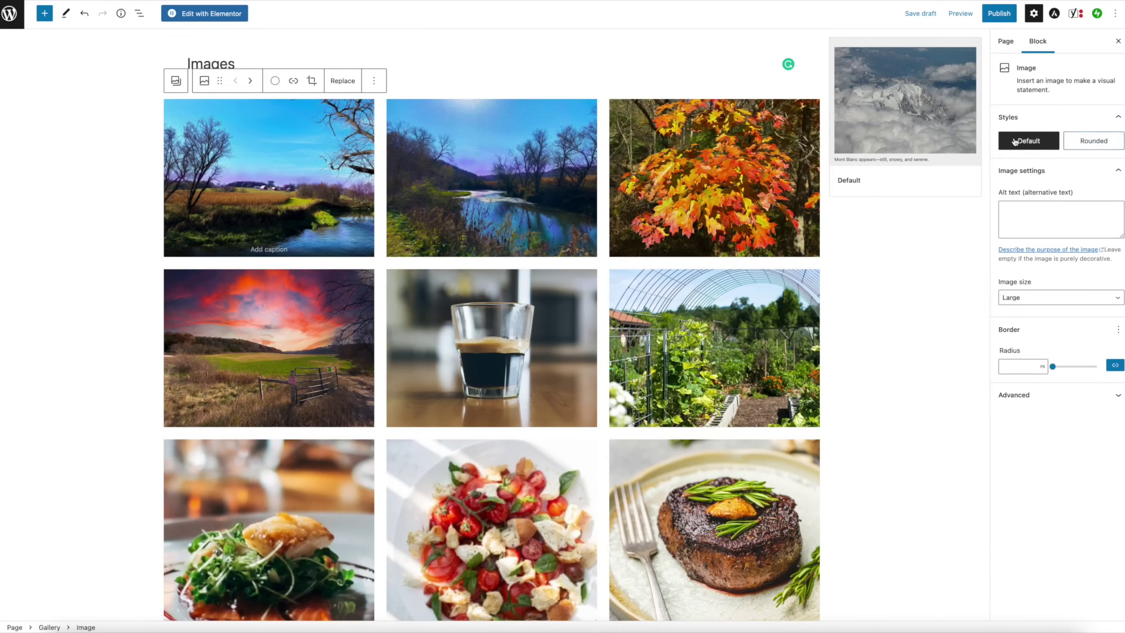
left_click(1095, 141)
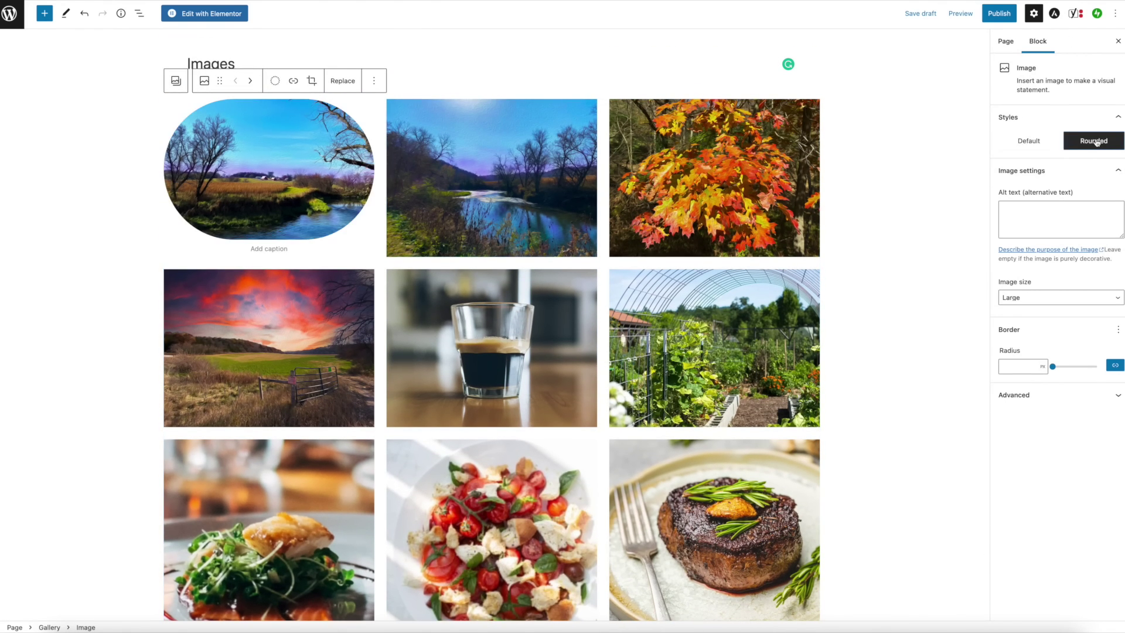
left_click(491, 178)
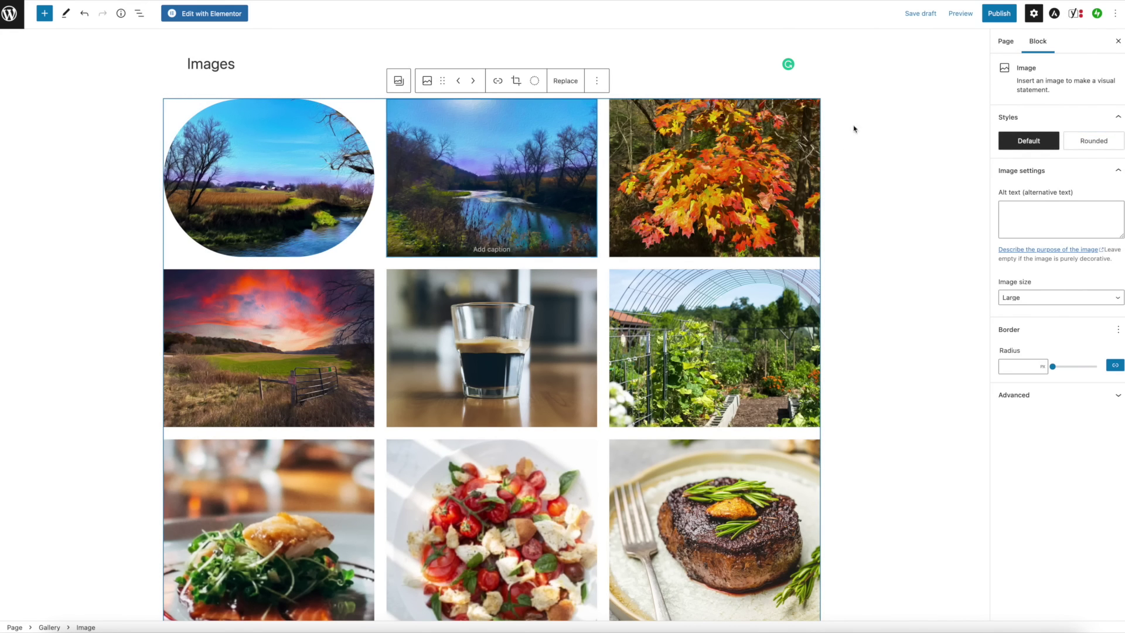
left_click(1085, 143)
left_click(715, 365)
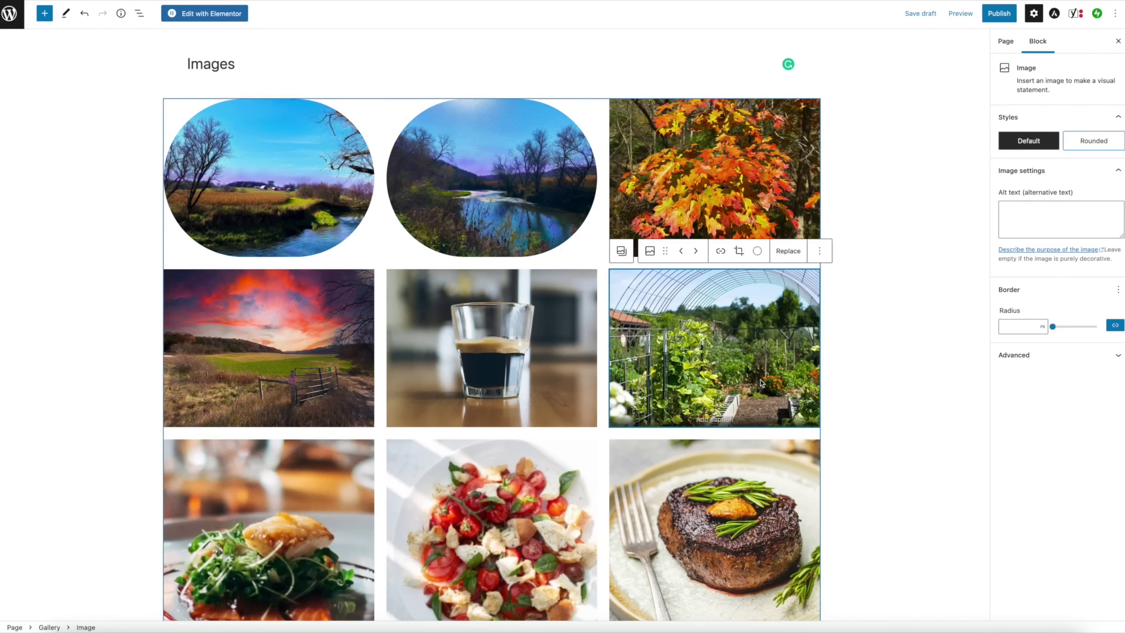
left_click(1102, 136)
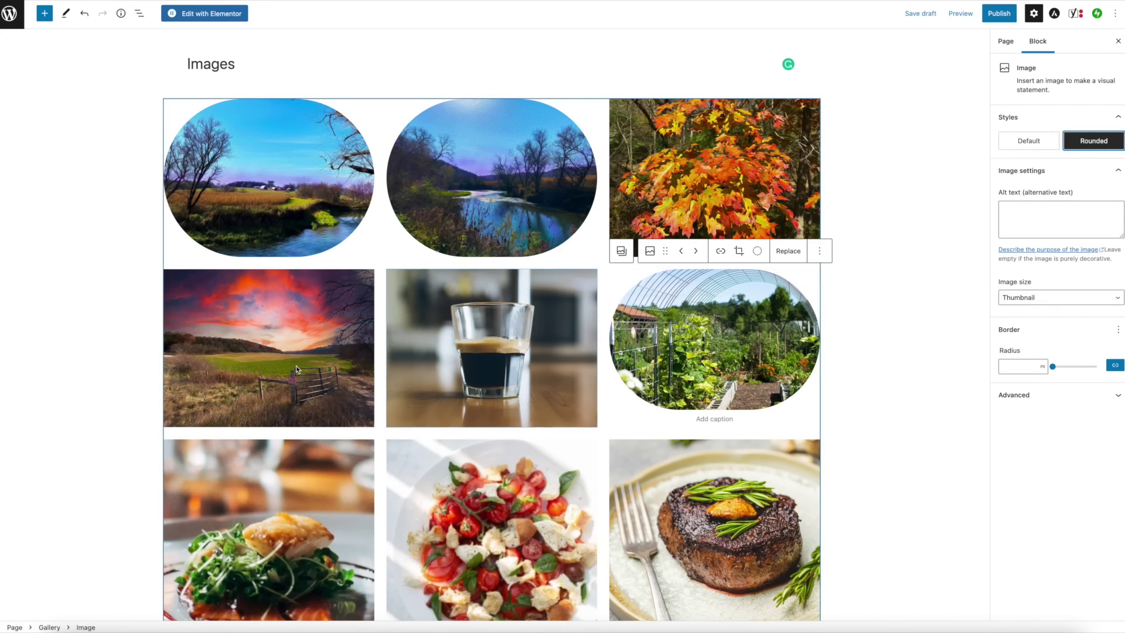
left_click(257, 355)
scroll(681, 316, "down", 2)
left_click(491, 481)
left_click(1091, 140)
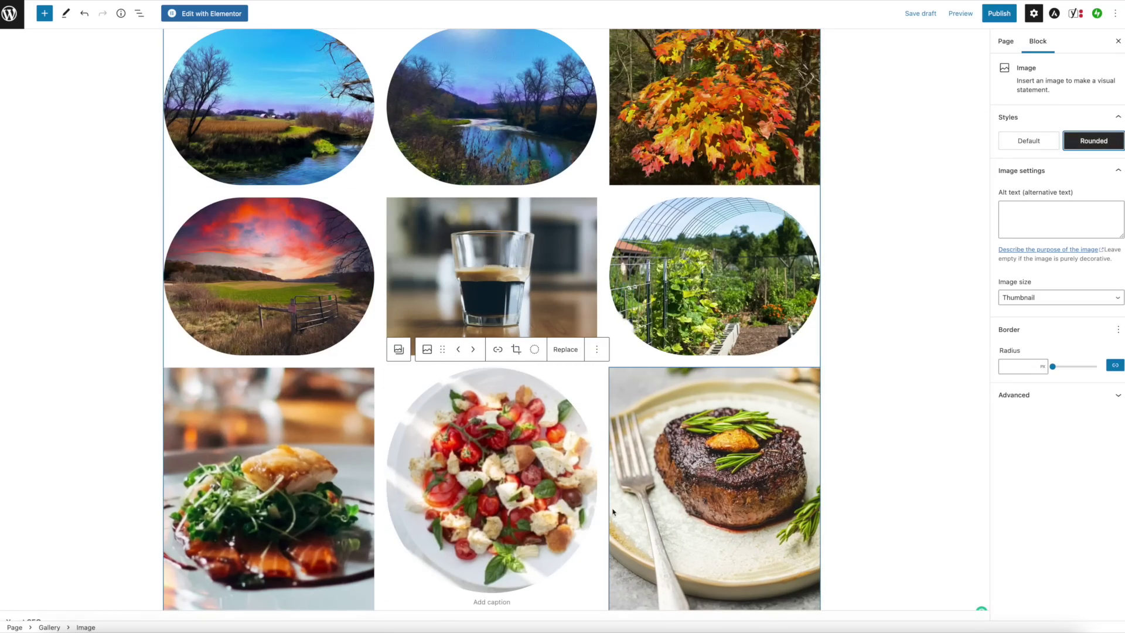
- Set the steak image's border radius to 100
left_click(758, 490)
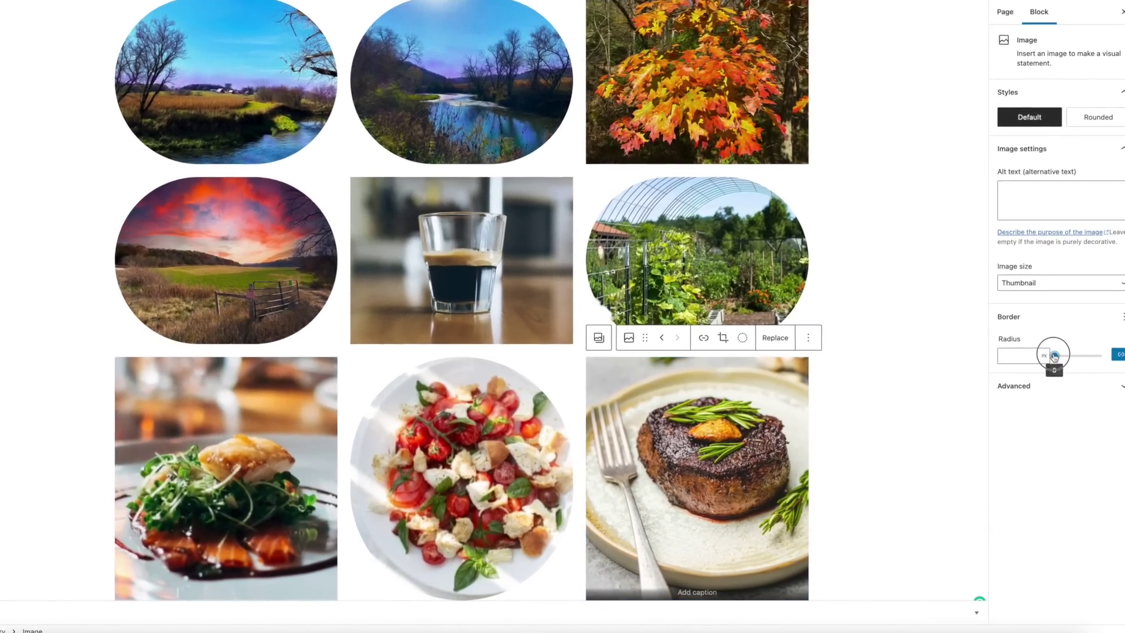
left_click_drag(1055, 359, 1116, 360)
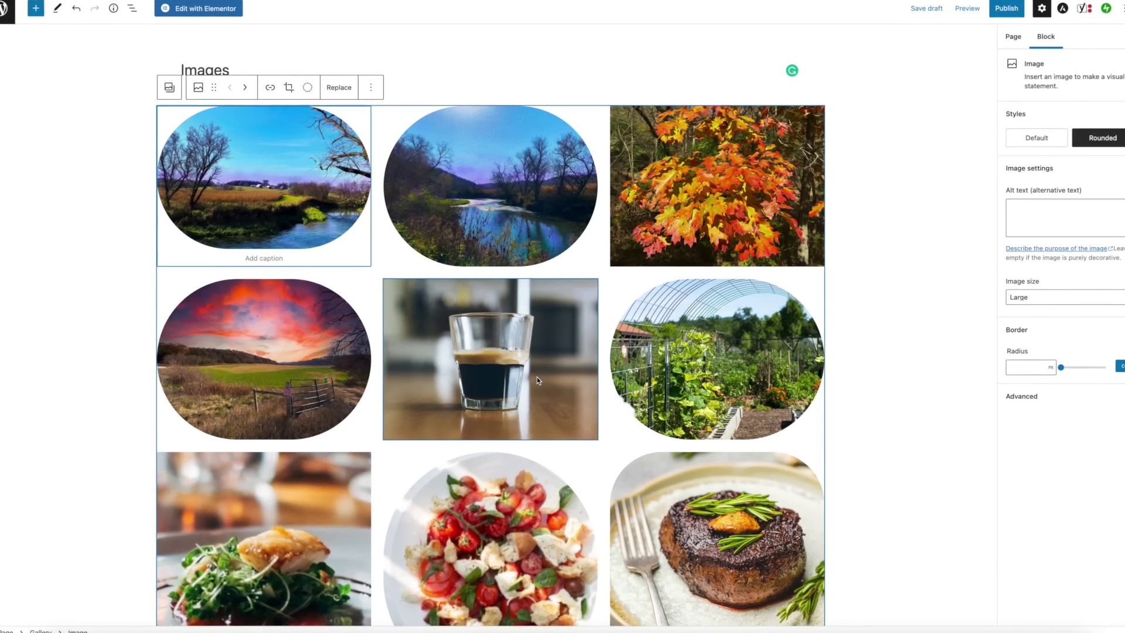
scroll(537, 377, "down", 3)
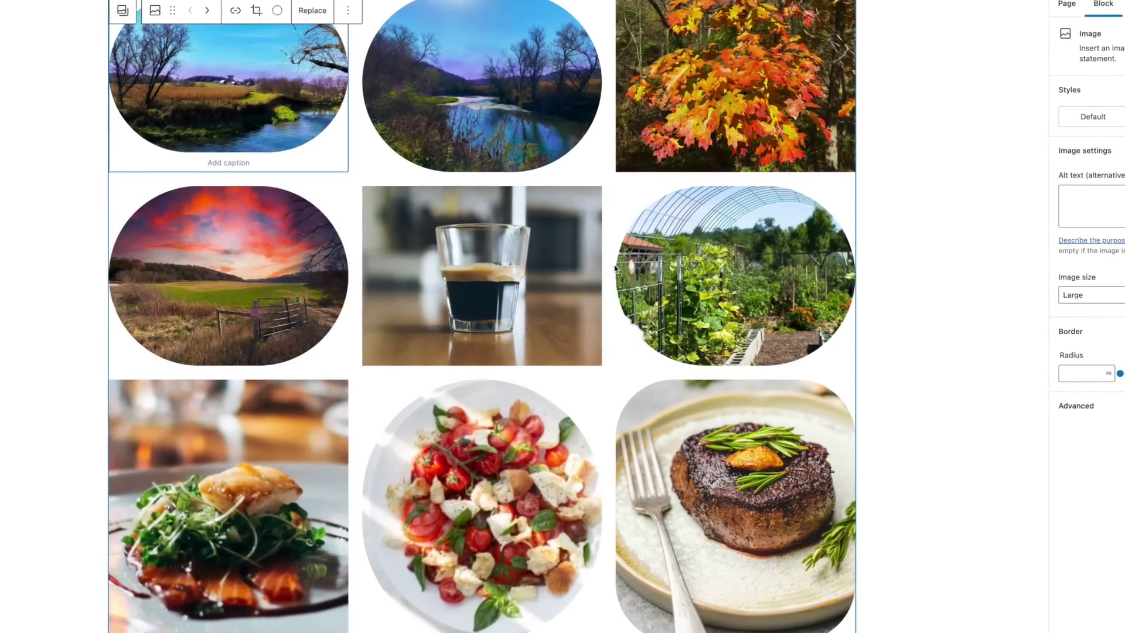
scroll(551, 273, "up", 2)
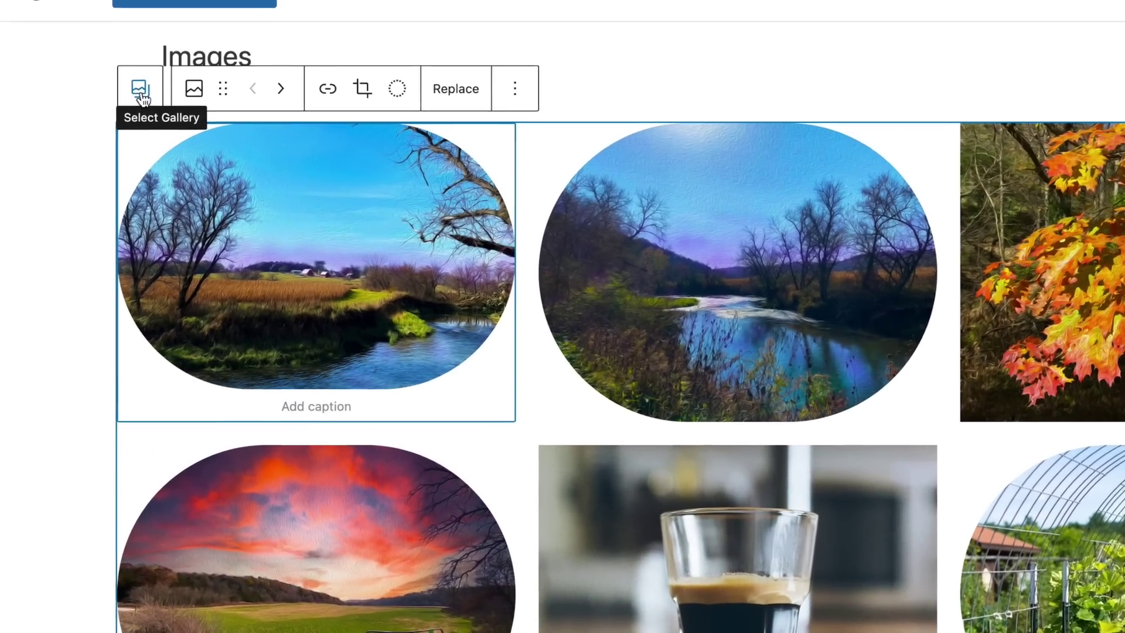
- Select the whole gallery block and open its block transform options
left_click(141, 98)
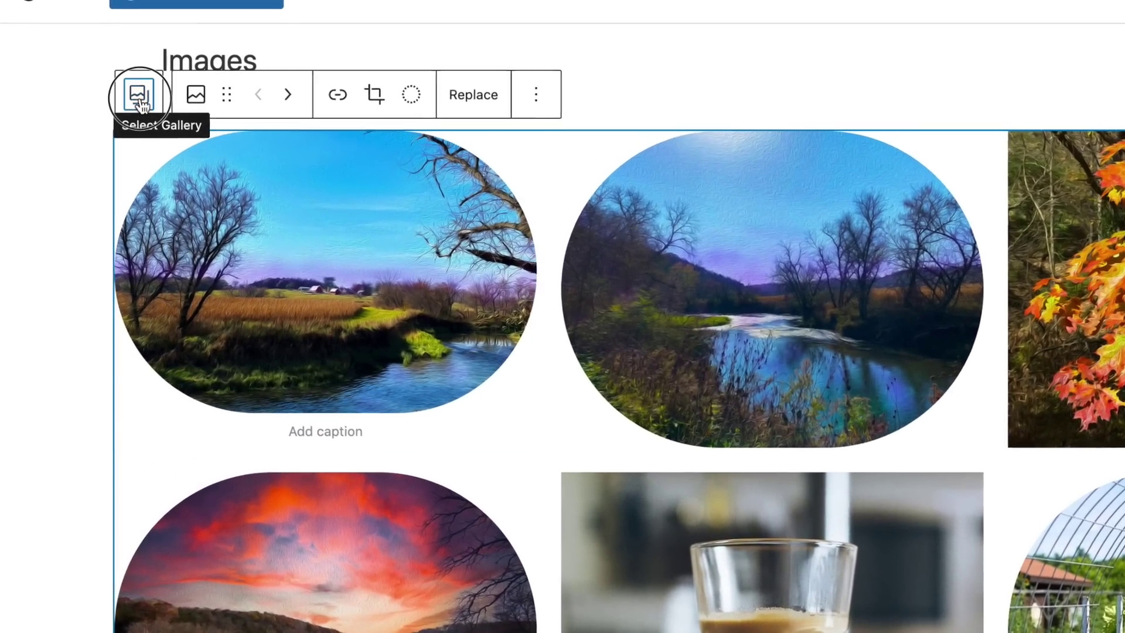
left_click(136, 63)
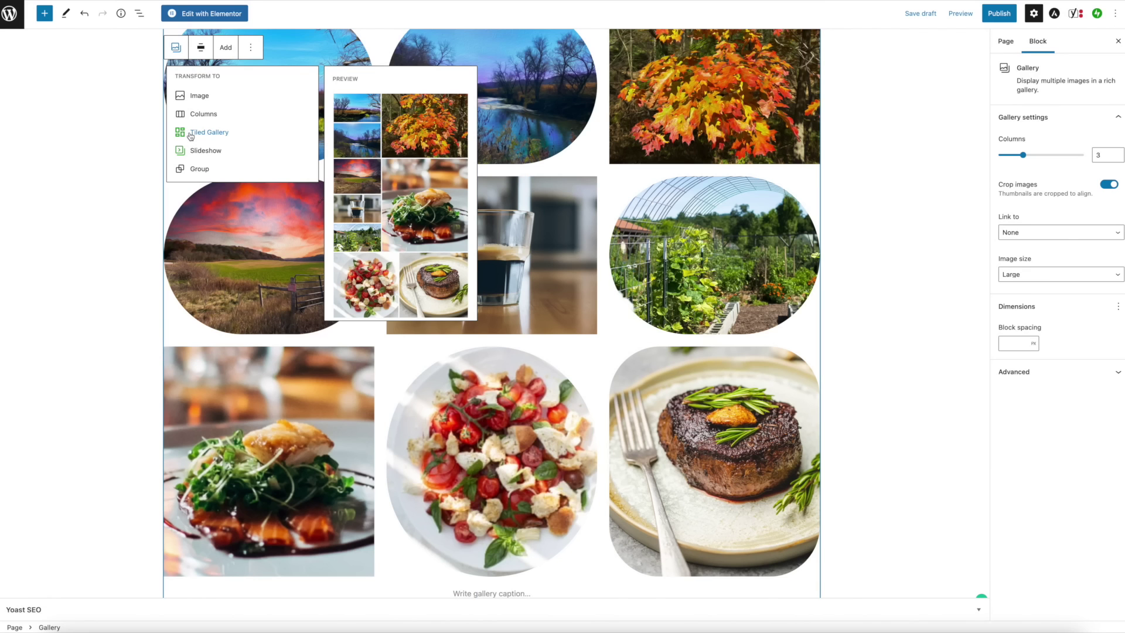
- Convert the gallery to a Tiled Gallery and set its alignment to Full width
left_click(190, 133)
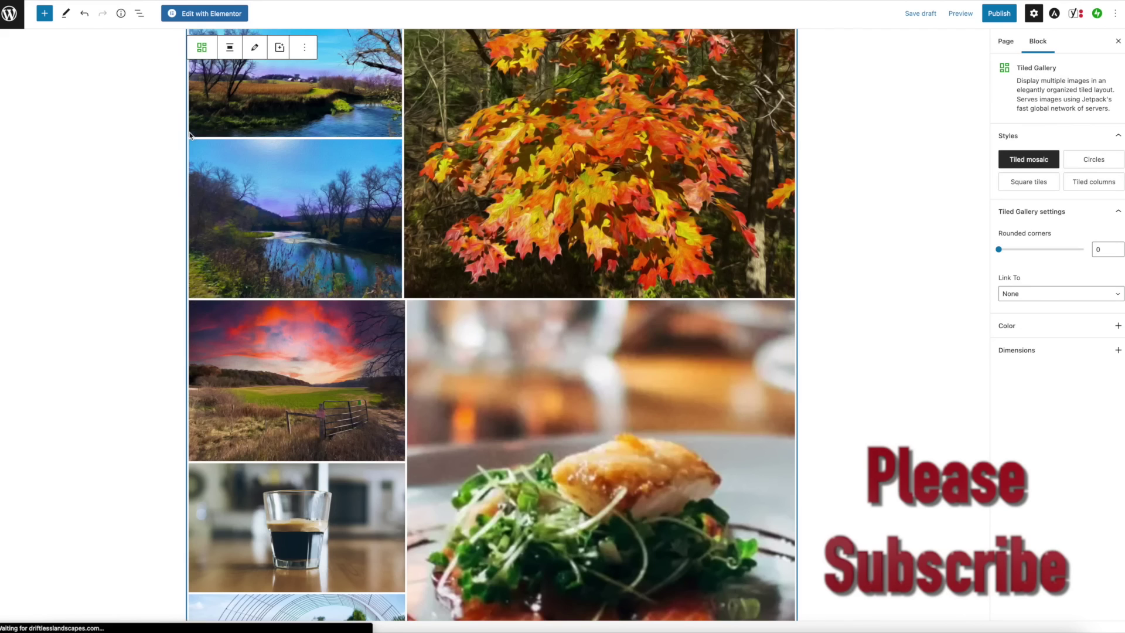
scroll(639, 248, "up", 2)
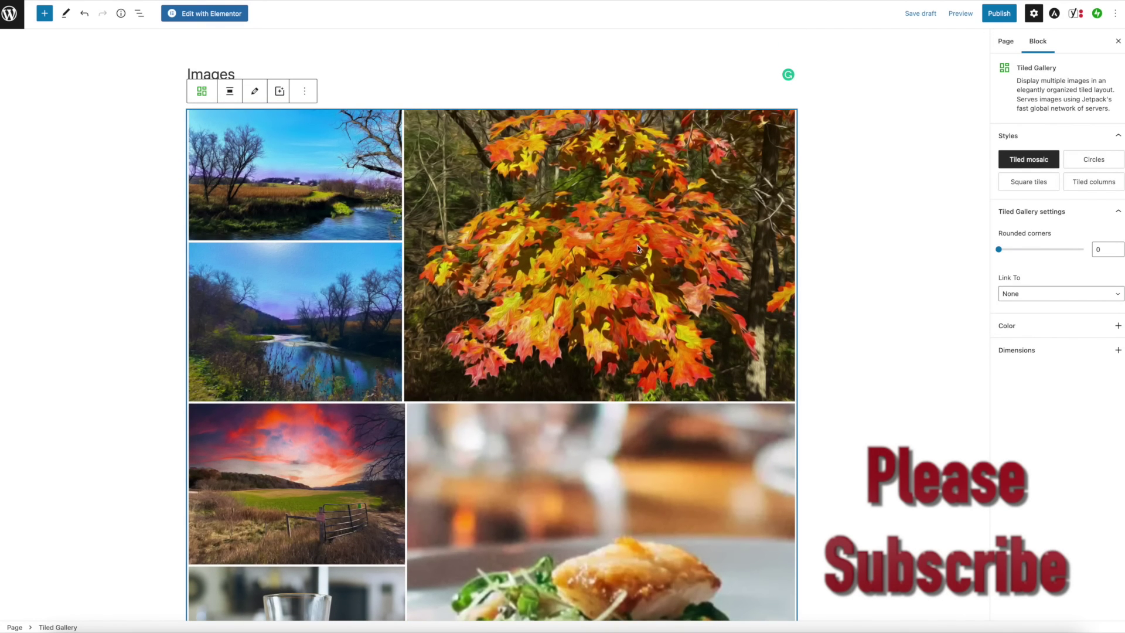
scroll(637, 248, "down", 1)
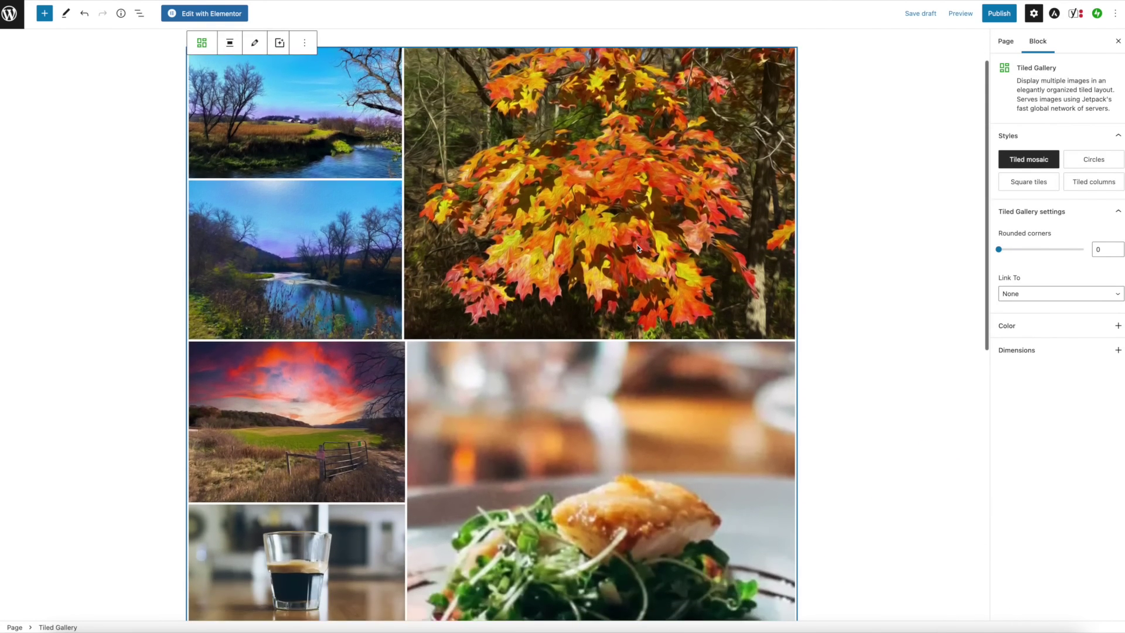
scroll(638, 249, "up", 1)
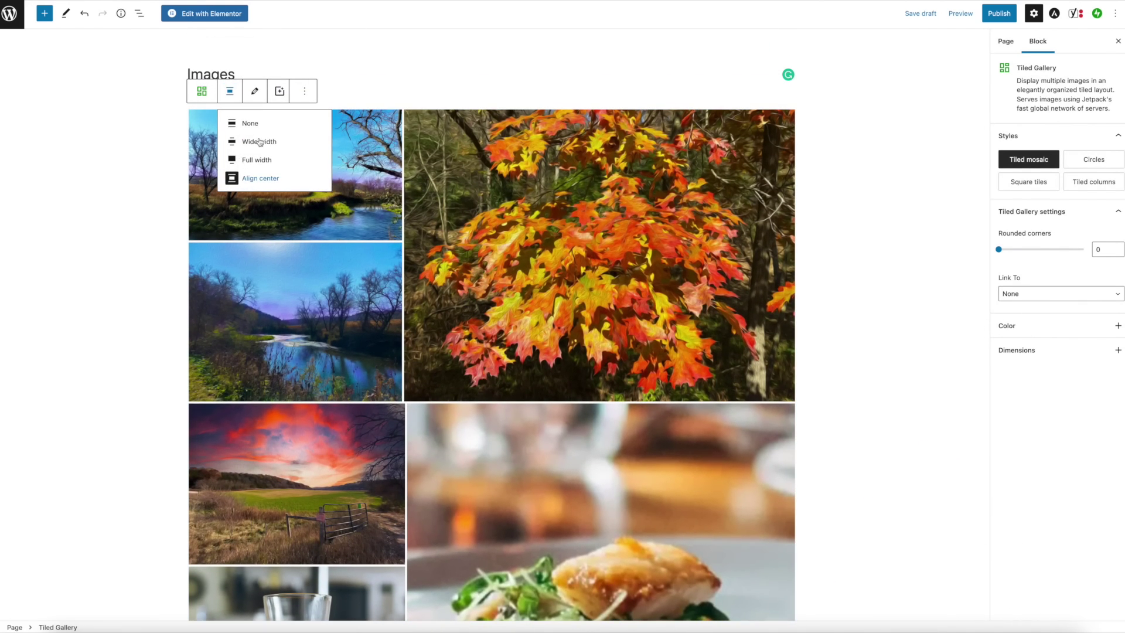
left_click(259, 141)
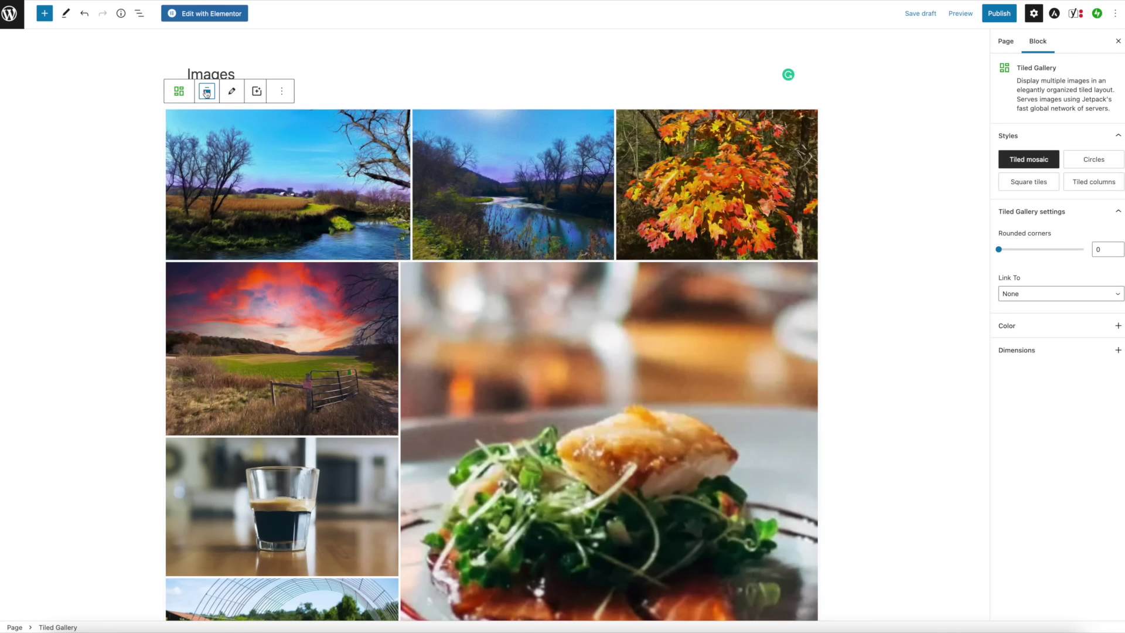
left_click(231, 160)
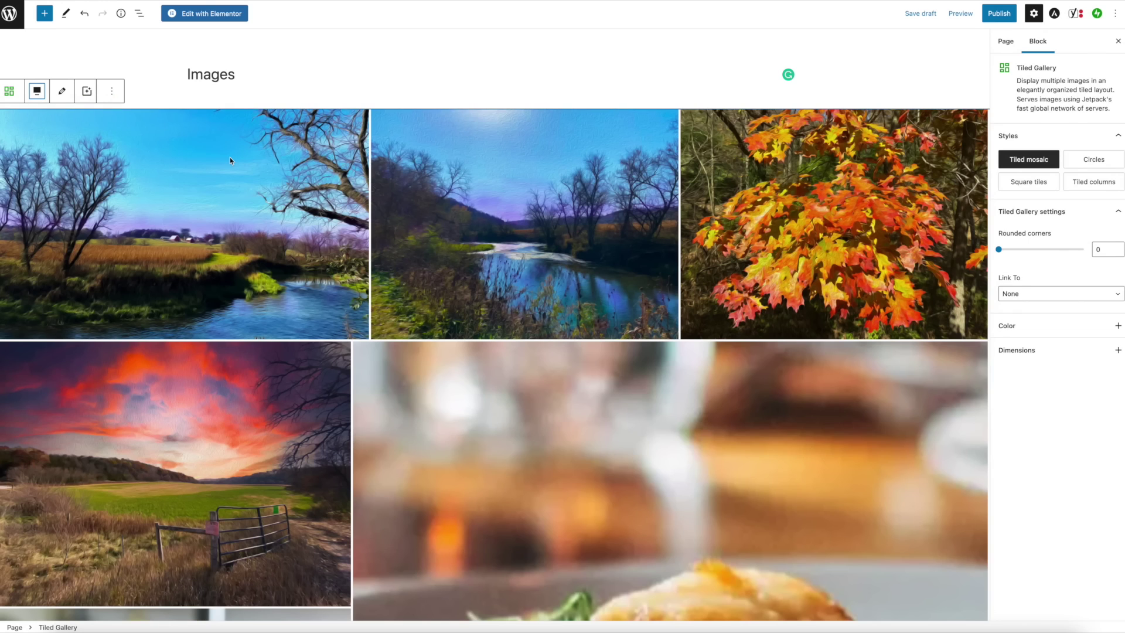
- Set the Tiled Gallery's rounded corners slider to 20
scroll(476, 207, "down", 4)
scroll(476, 206, "down", 2)
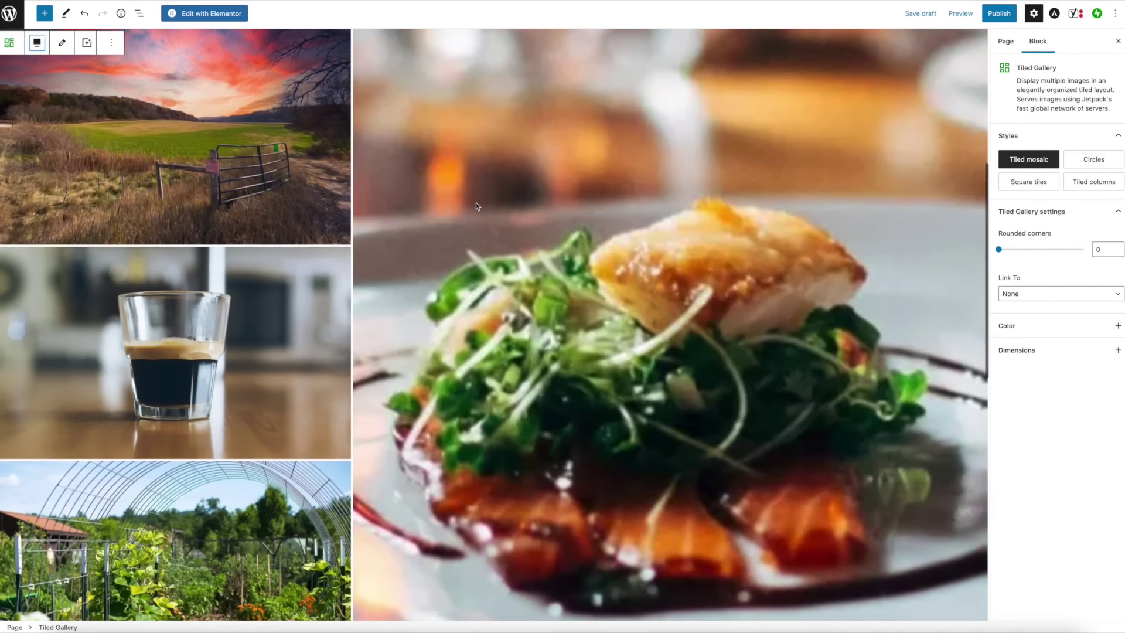
scroll(476, 205, "up", 5)
scroll(476, 206, "up", 2)
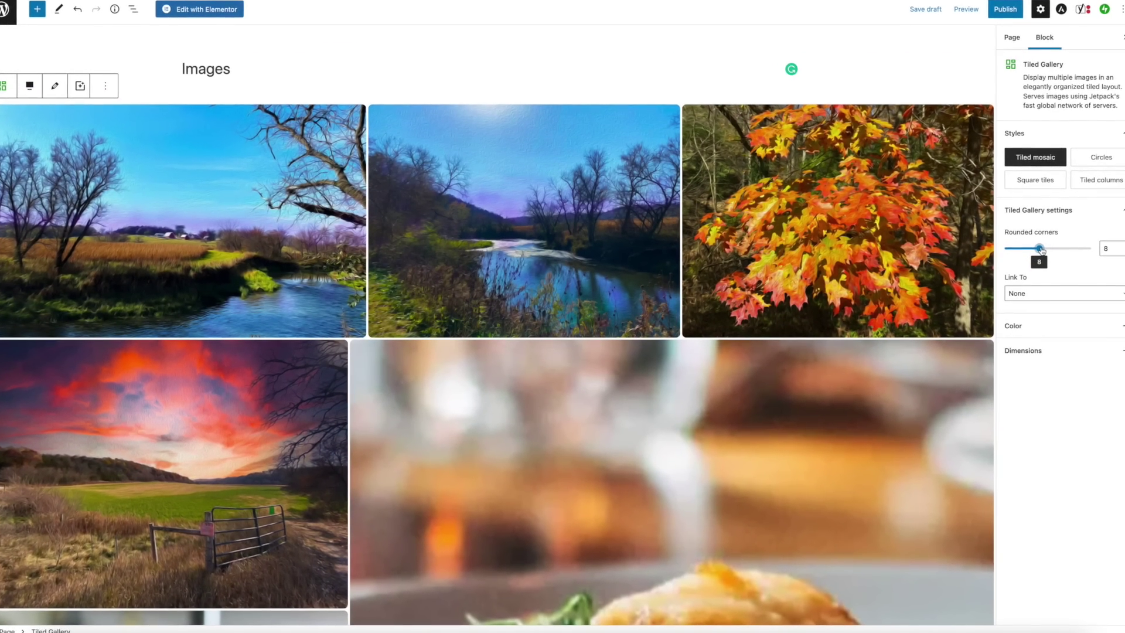
left_click_drag(1063, 245, 1095, 245)
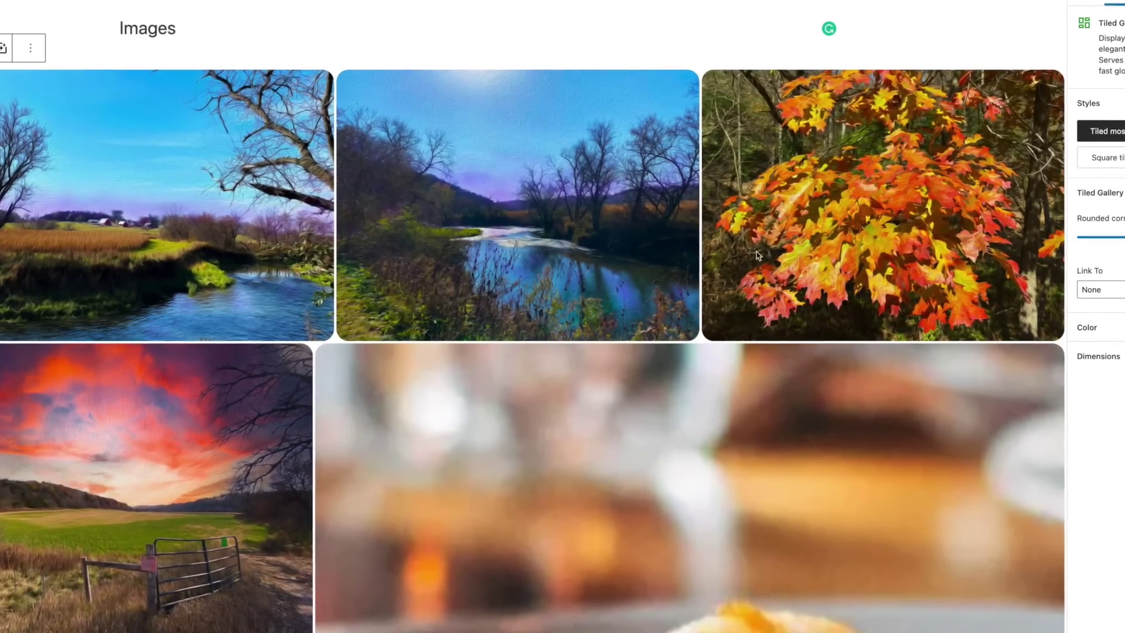
scroll(639, 295, "down", 3)
scroll(638, 293, "down", 3)
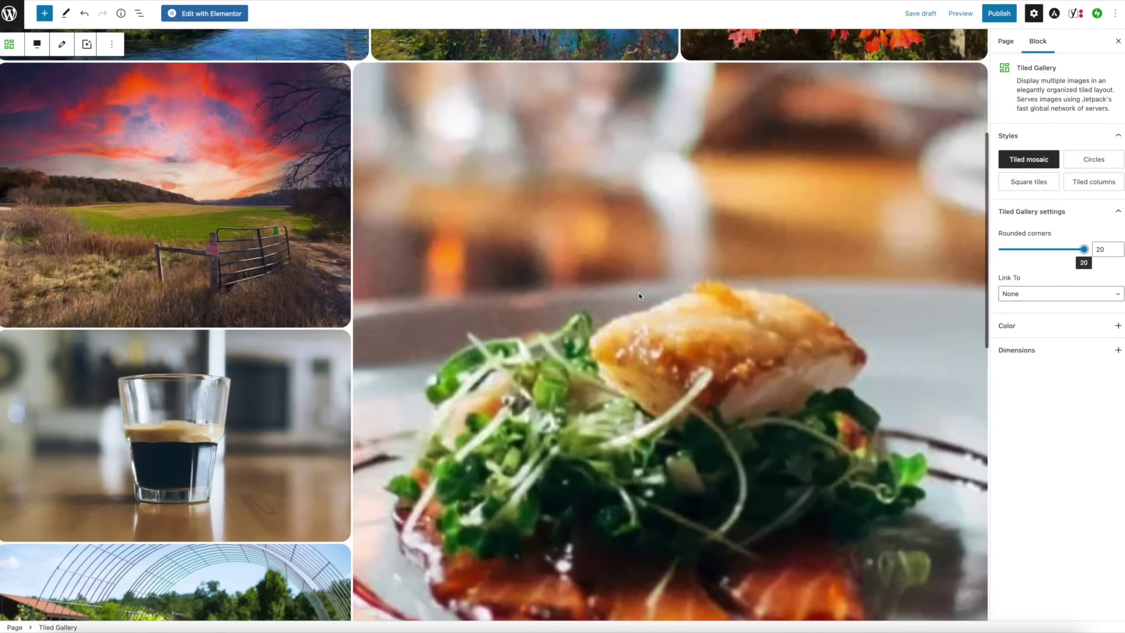
scroll(638, 293, "up", 8)
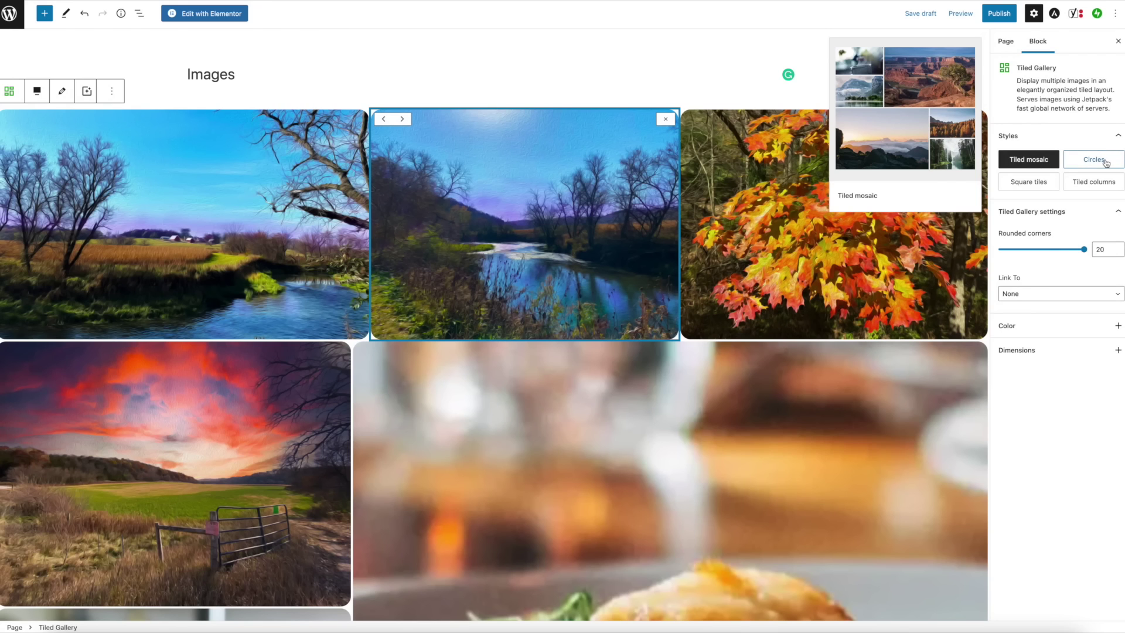
- Try the Circles and Square tiles styles, then settle on Tiled columns
left_click(1104, 163)
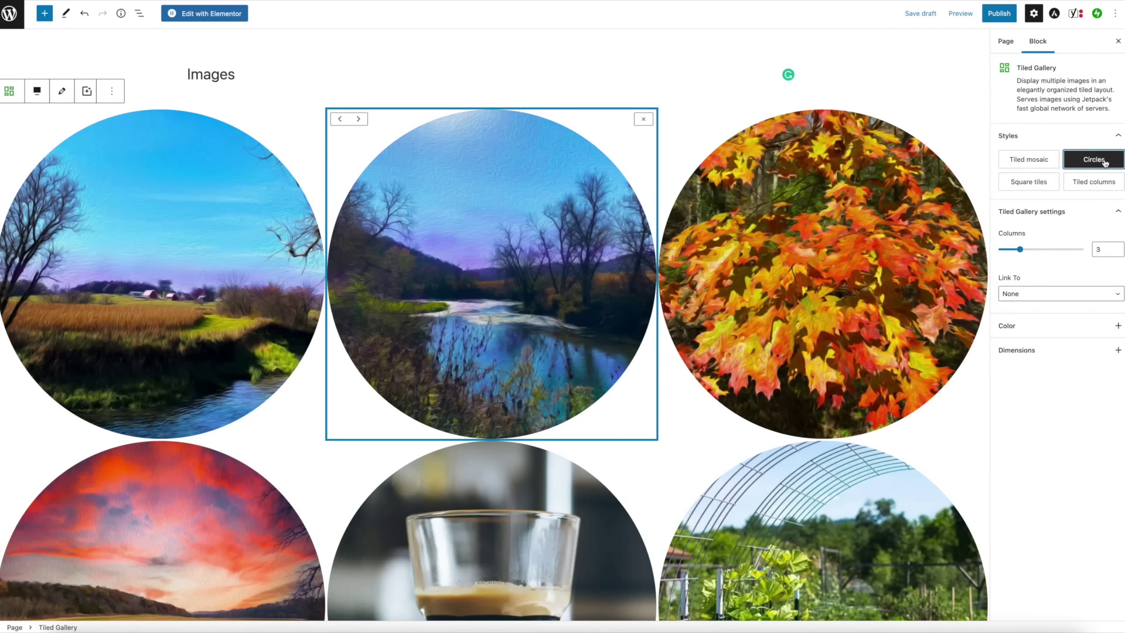
scroll(904, 215, "down", 10)
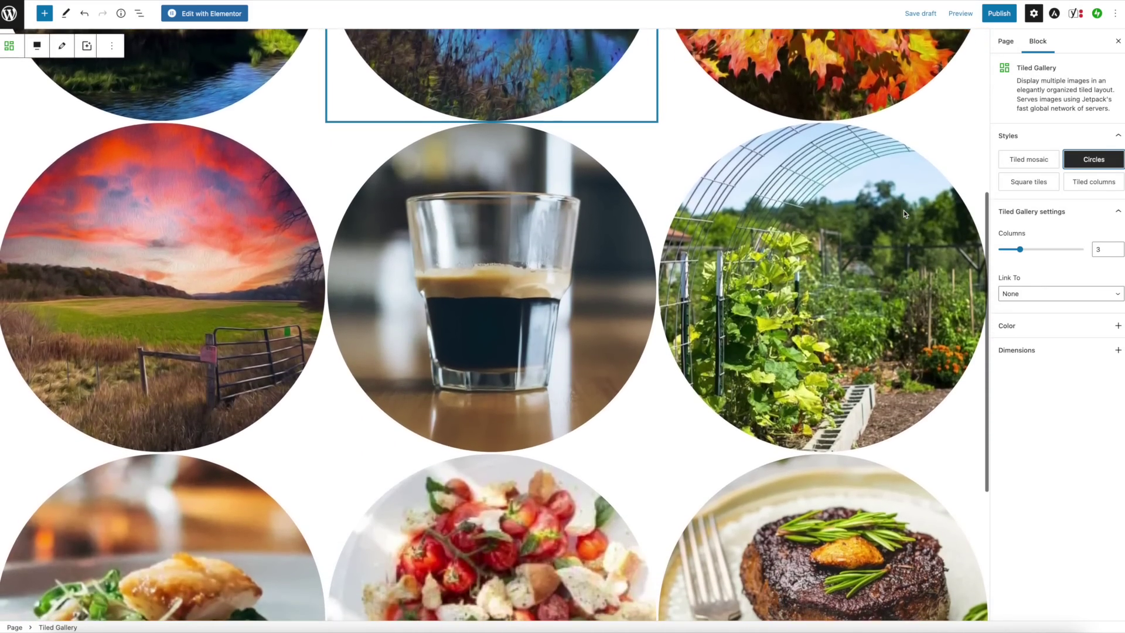
scroll(904, 214, "up", 4)
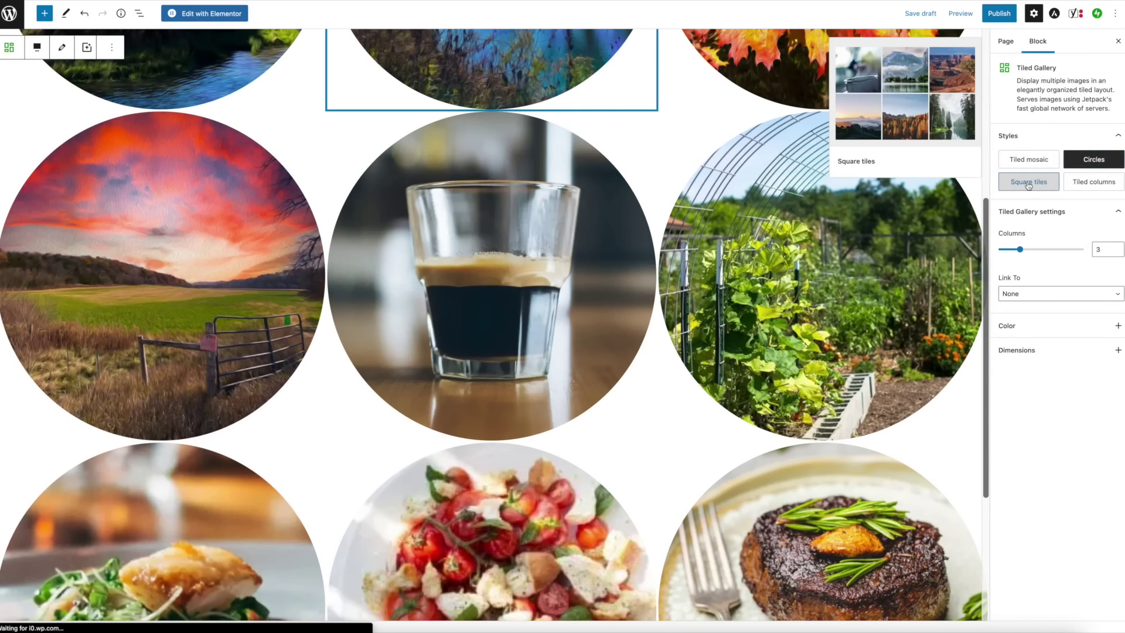
left_click(1027, 184)
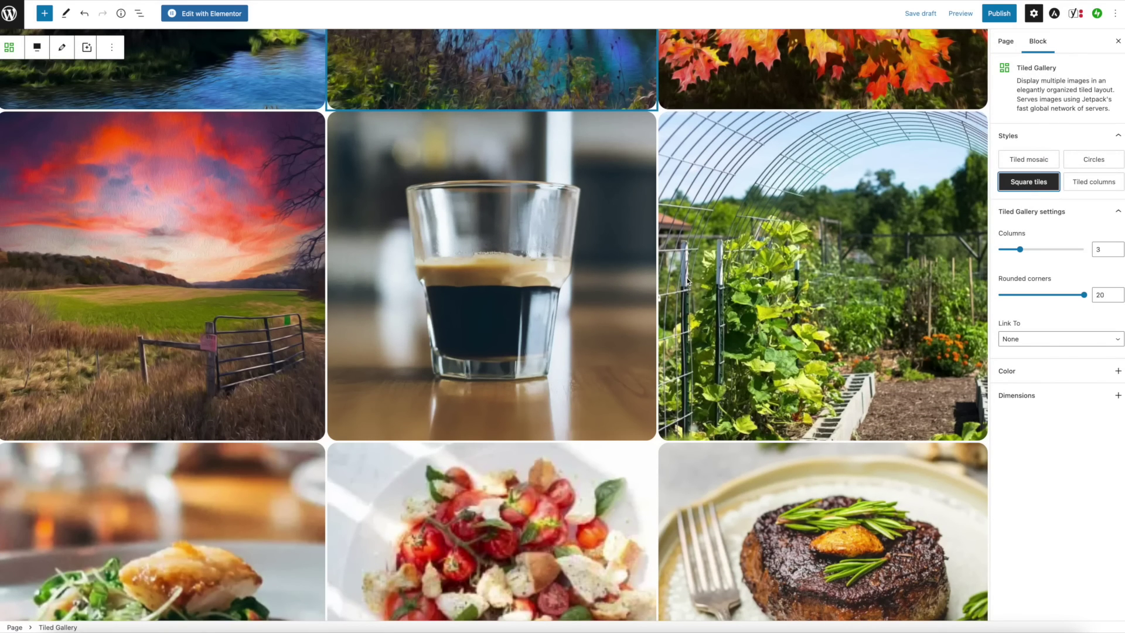
scroll(686, 276, "up", 5)
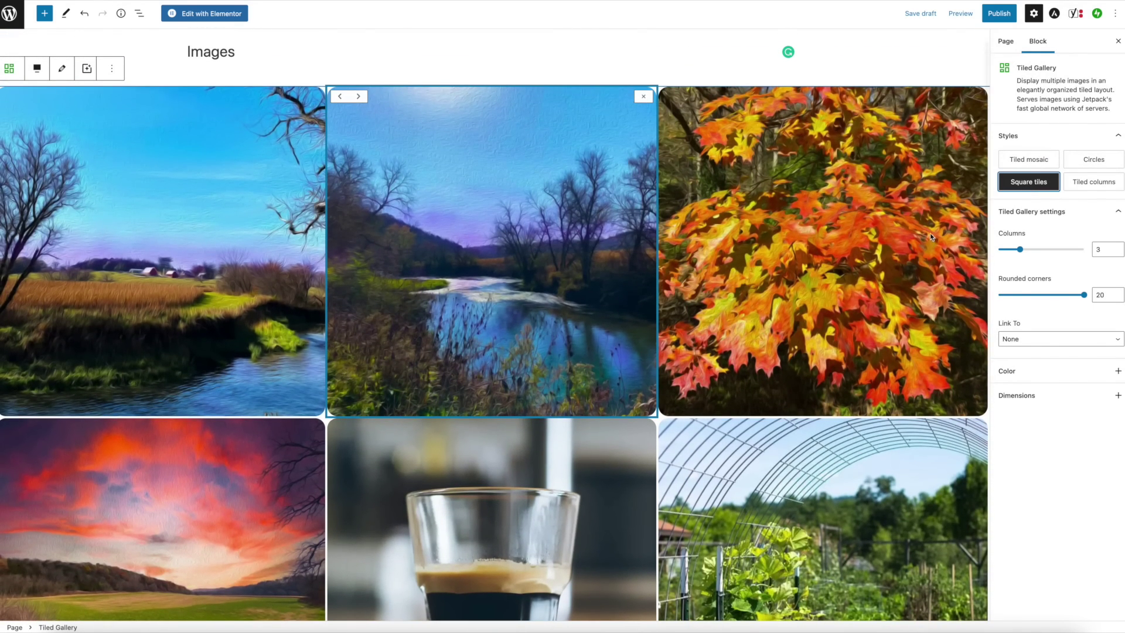
left_click(1095, 186)
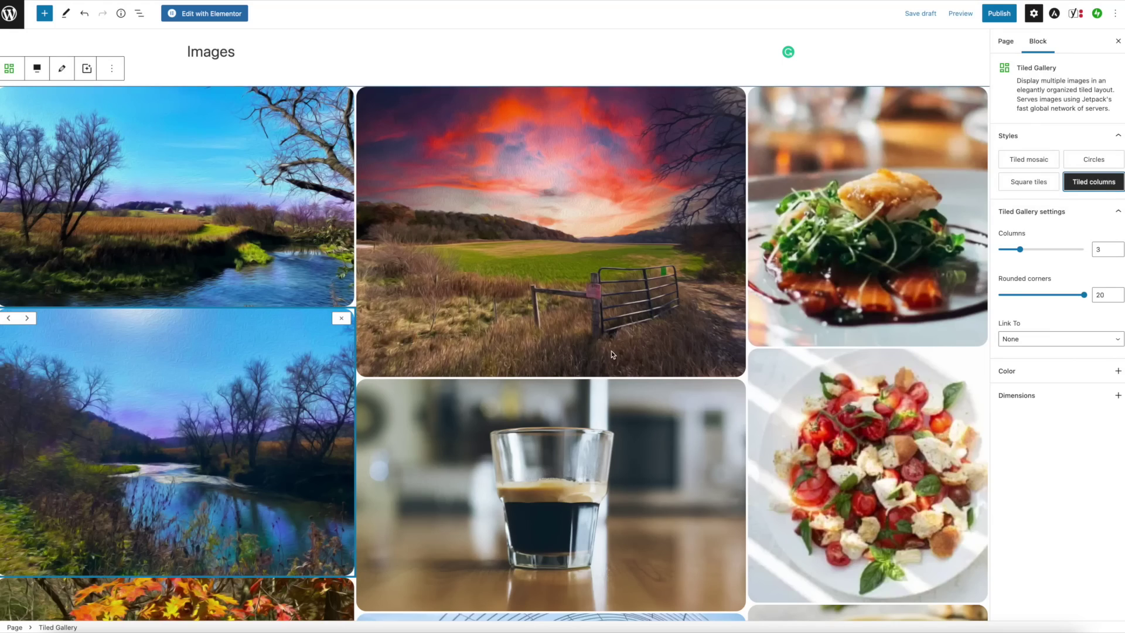
scroll(611, 354, "down", 5)
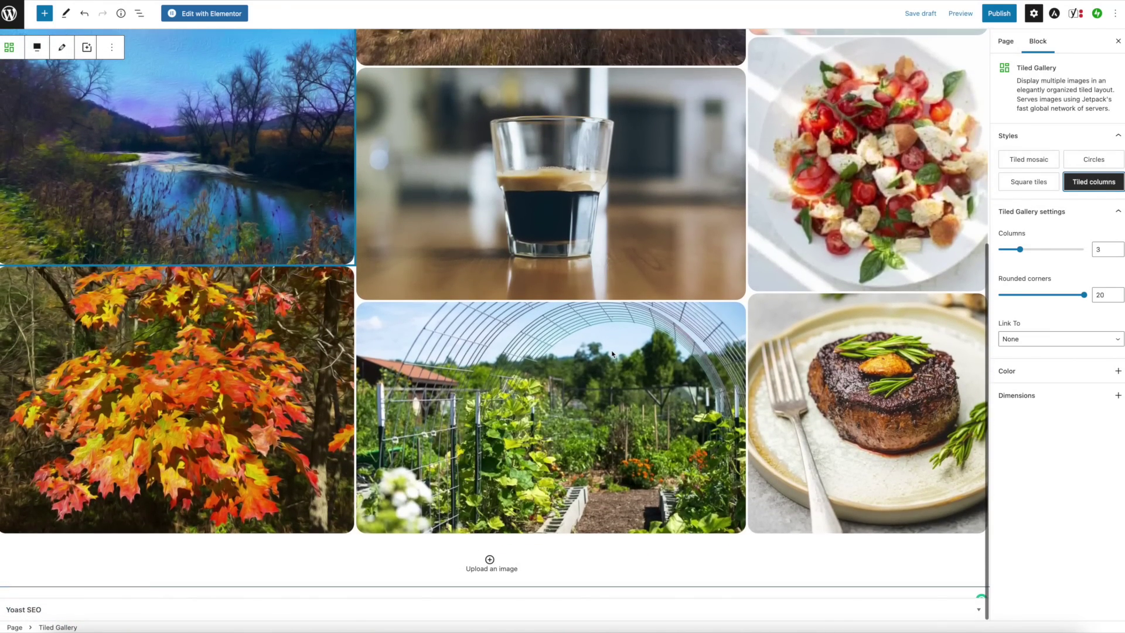
scroll(611, 354, "up", 5)
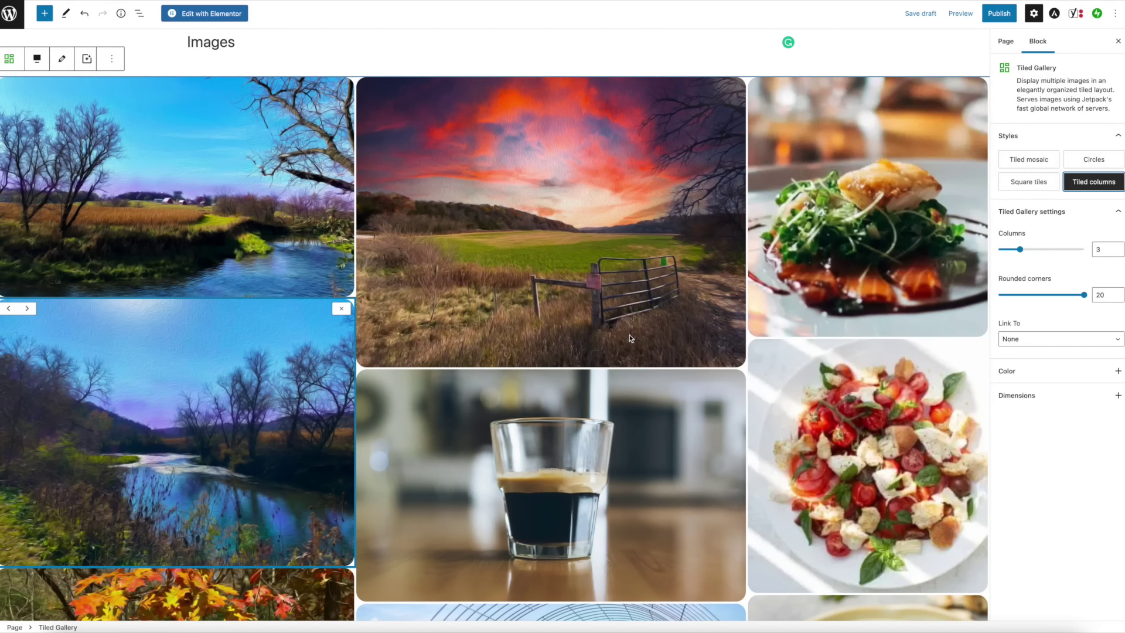
- Shift the river image and then the coffee glass image one position later in the gallery
left_click(27, 309)
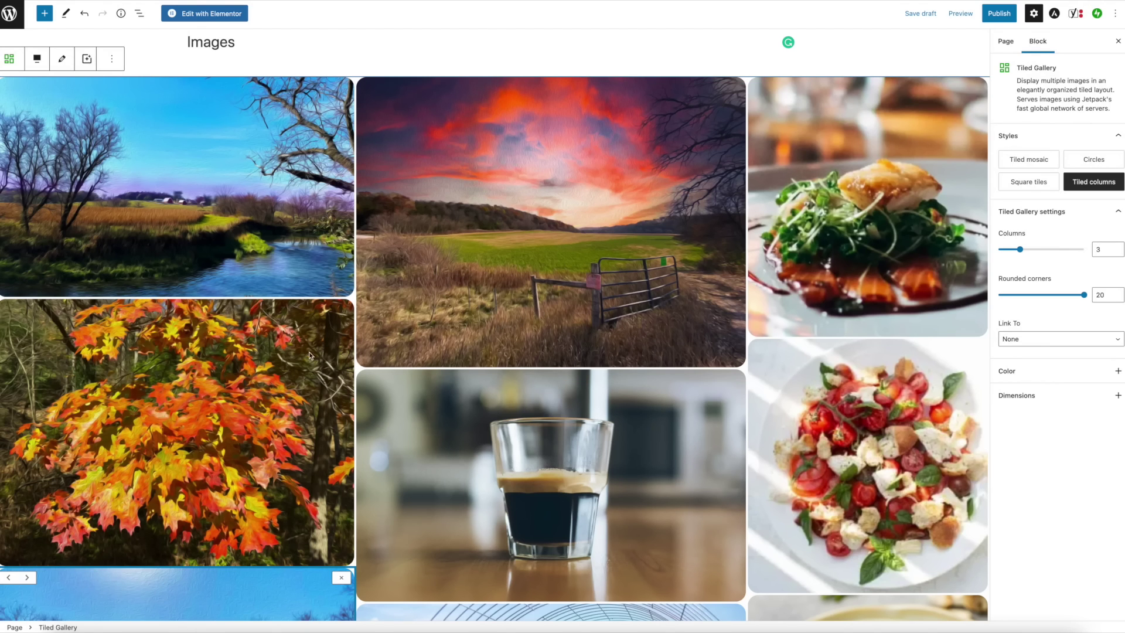
scroll(166, 436, "down", 4)
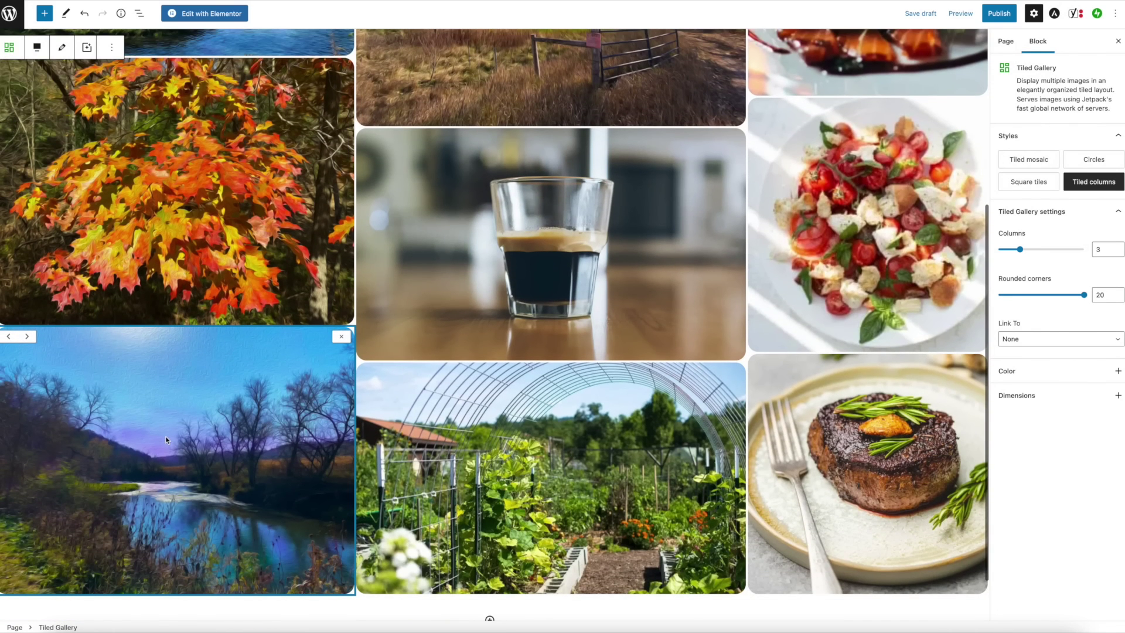
left_click(538, 257)
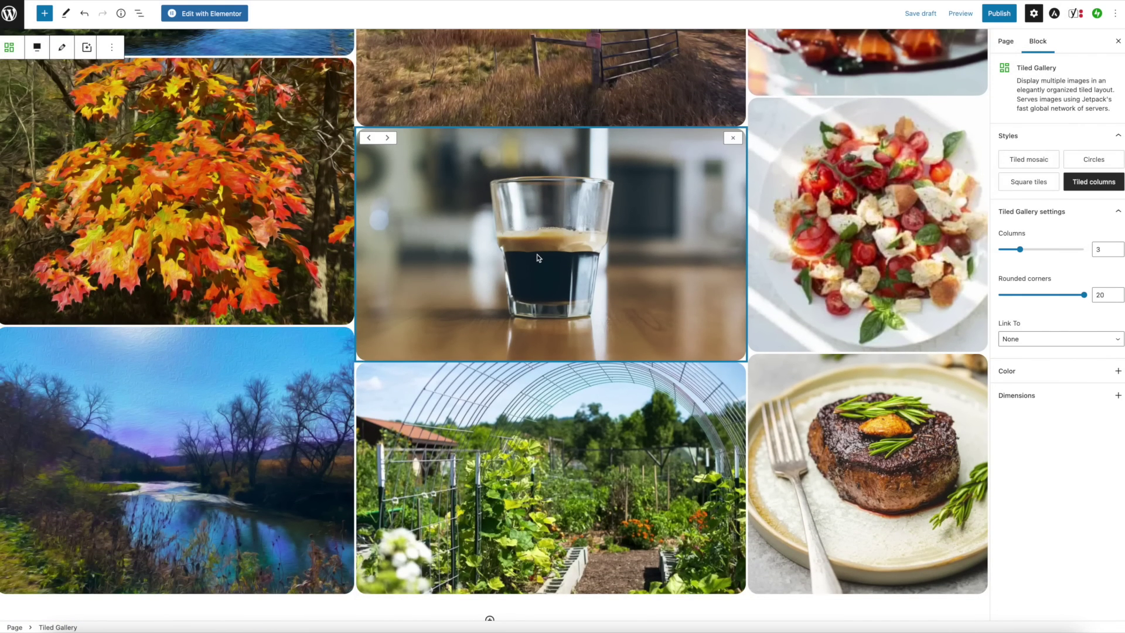
left_click(388, 138)
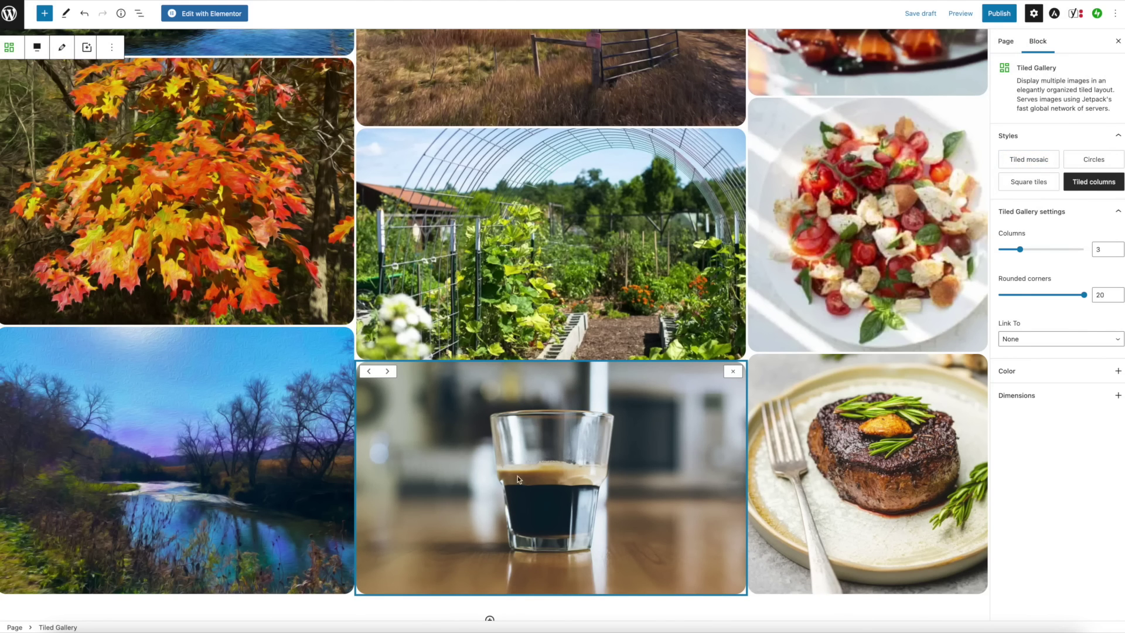
scroll(525, 476, "up", 2)
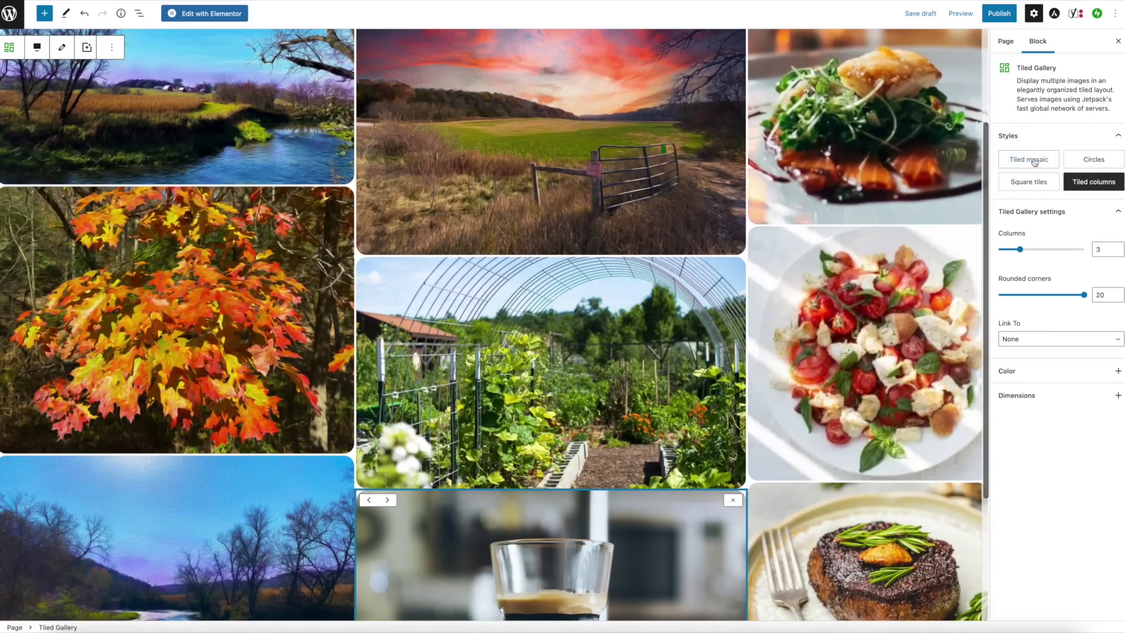
- Apply the Square tiles style and shift the coffee glass image two positions earlier
left_click(1026, 182)
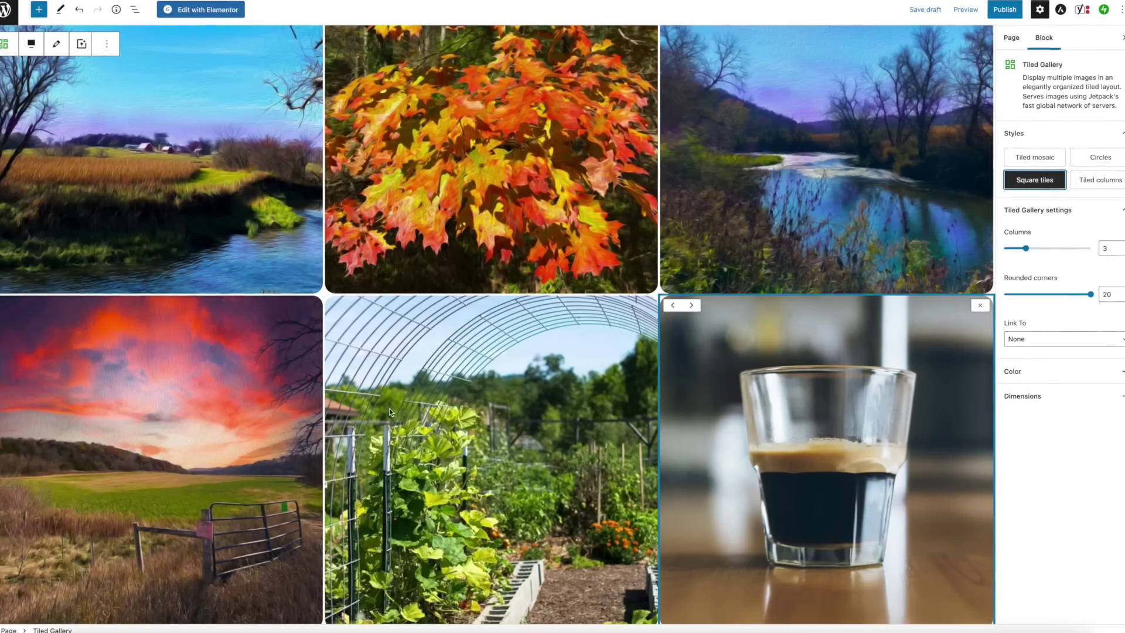
left_click(677, 304)
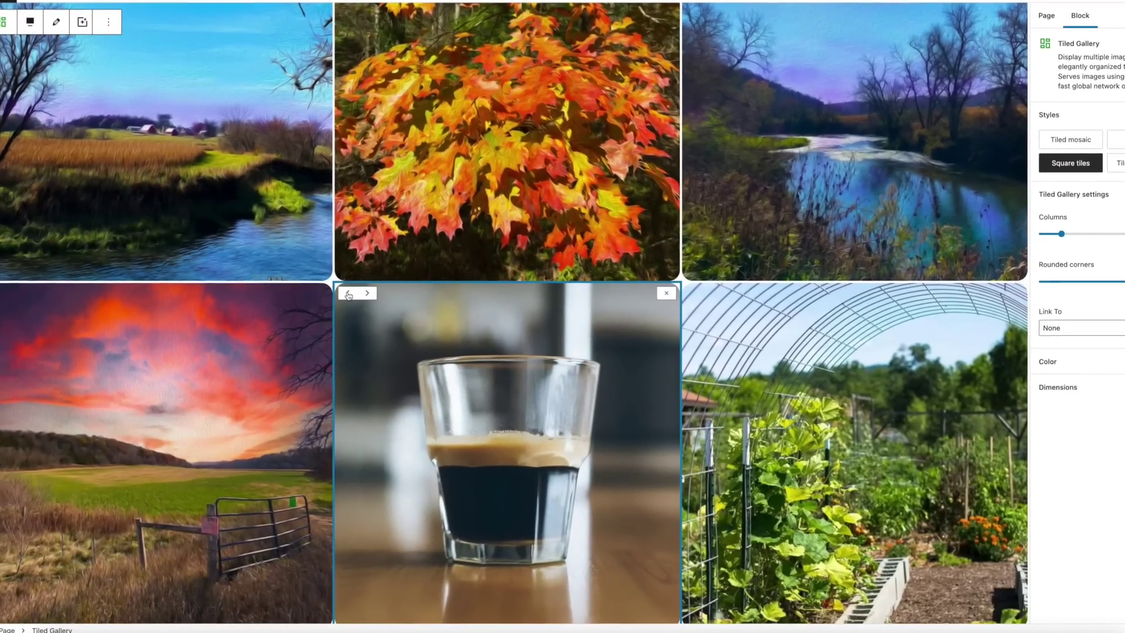
left_click(348, 294)
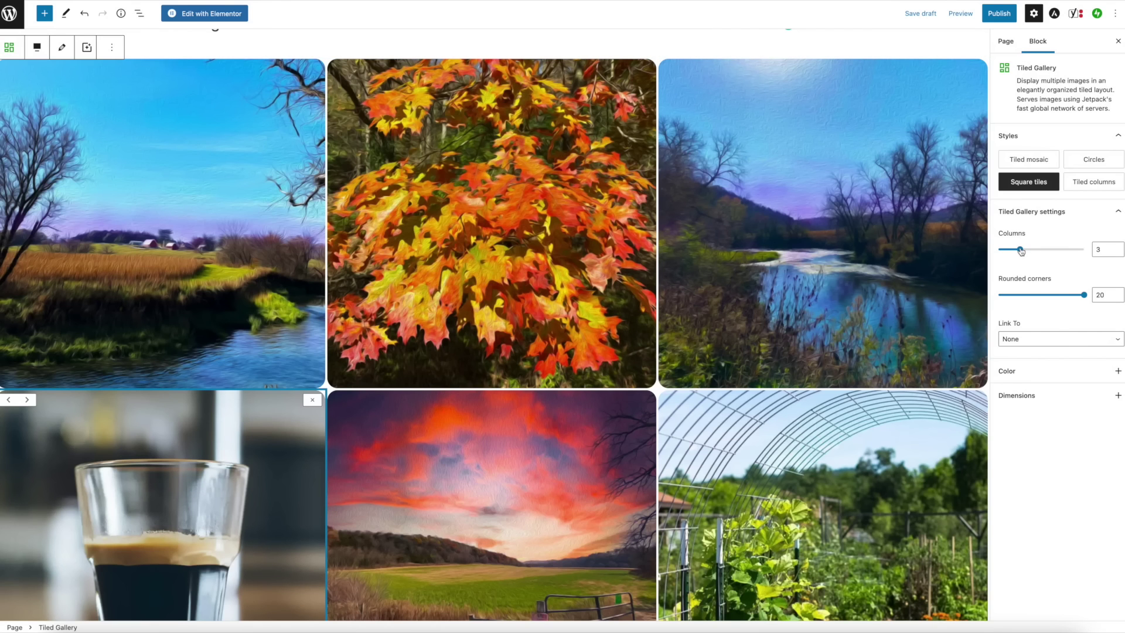
- Try 5 and then more columns on the Columns slider before settling on 6
left_click_drag(1022, 250, 1039, 250)
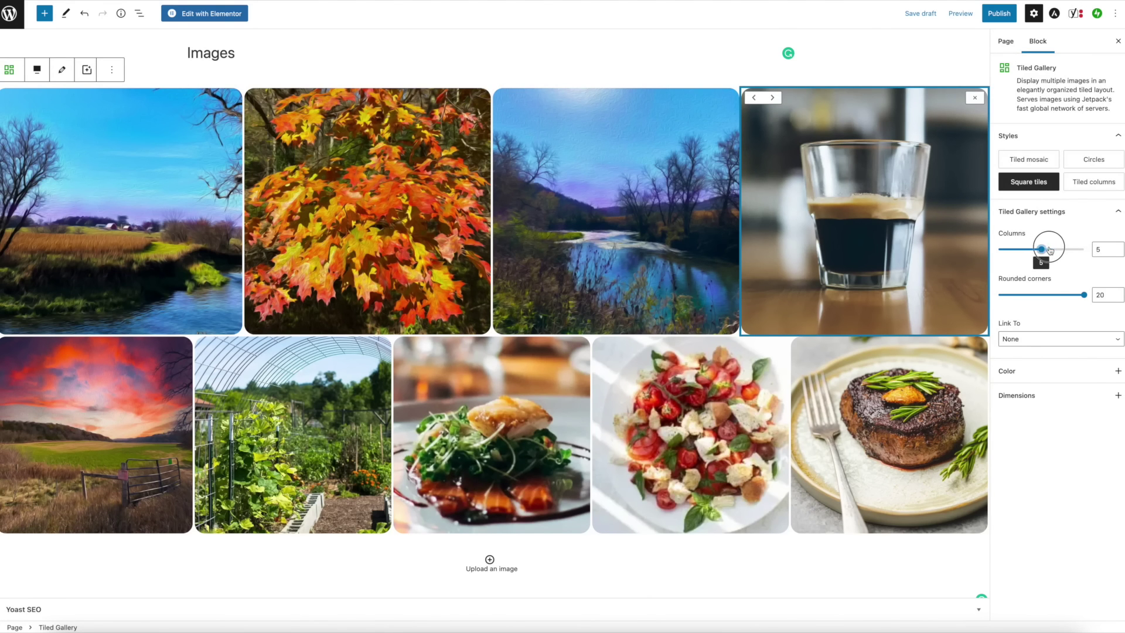
left_click_drag(1041, 250, 1085, 252)
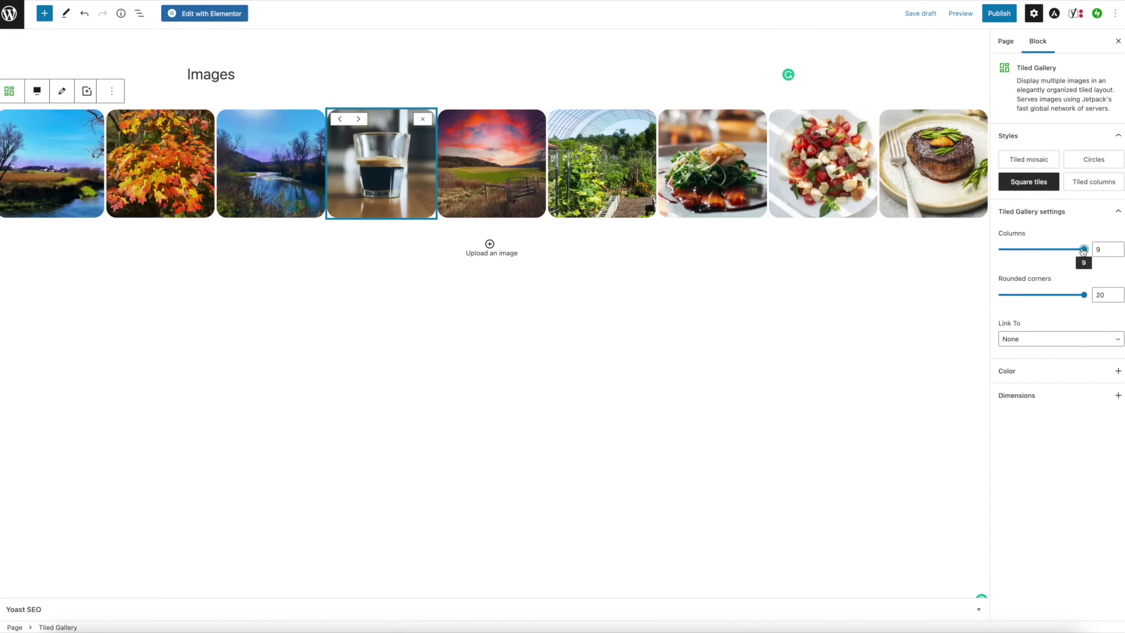
left_click_drag(1084, 251, 1049, 251)
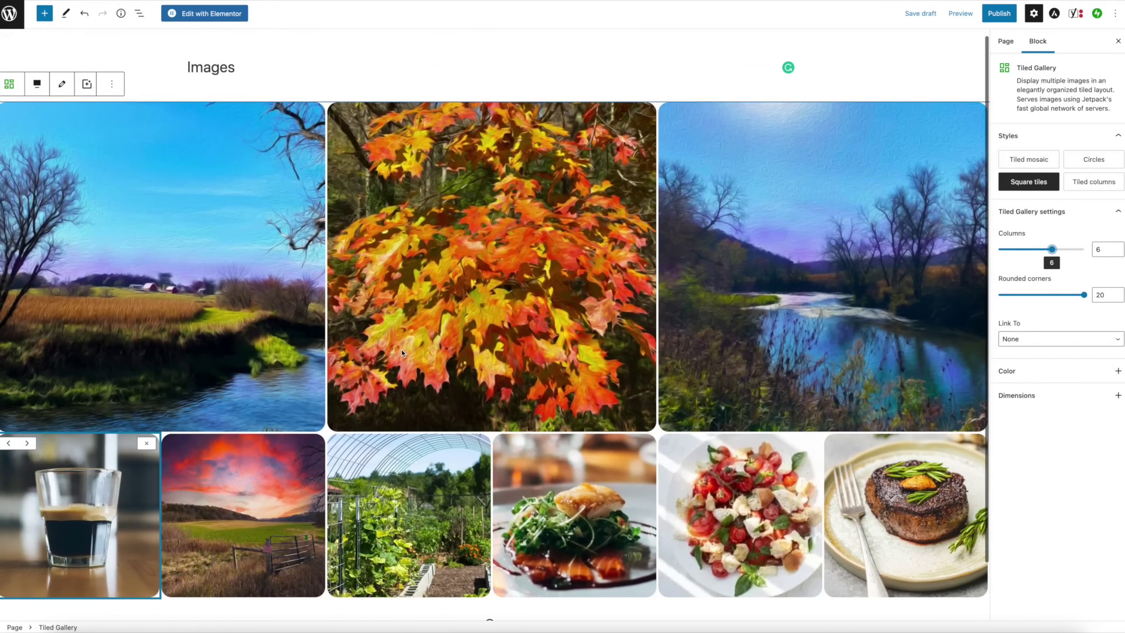
scroll(402, 352, "down", 1)
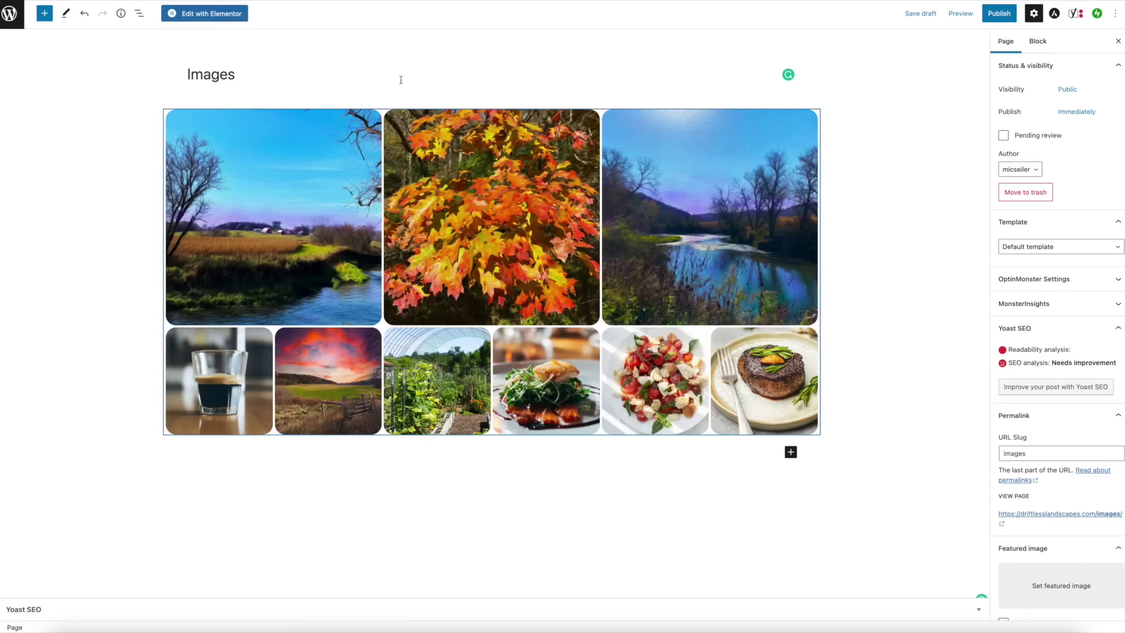
- Select the Tiled Gallery block so its toolbar and sidebar settings appear
left_click(187, 129)
left_click(179, 92)
left_click(926, 316)
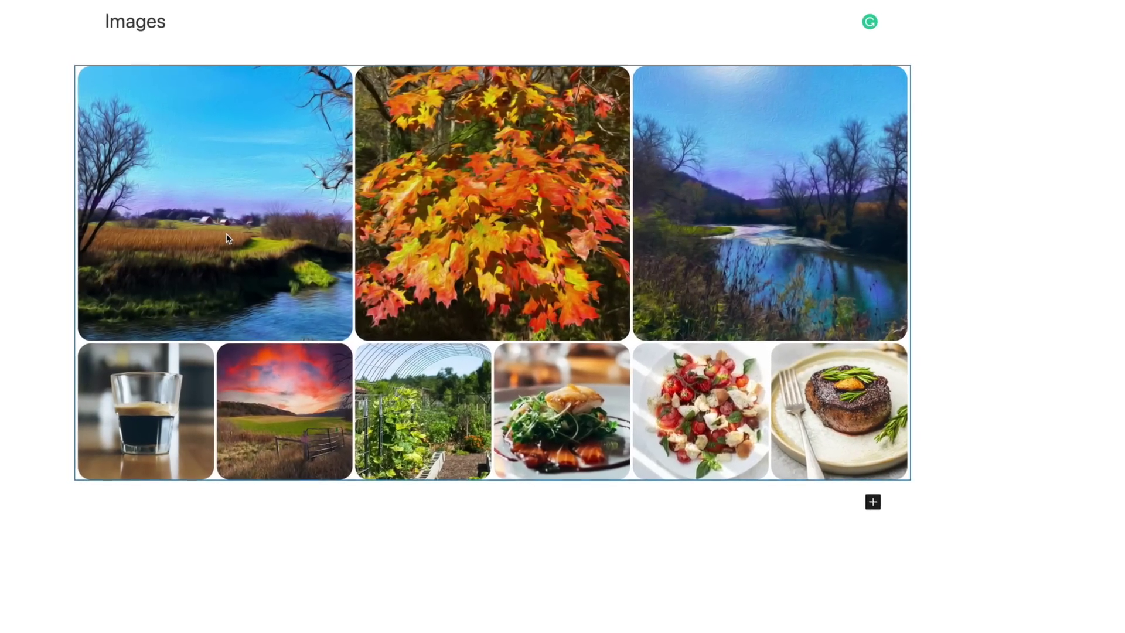
left_click(229, 239)
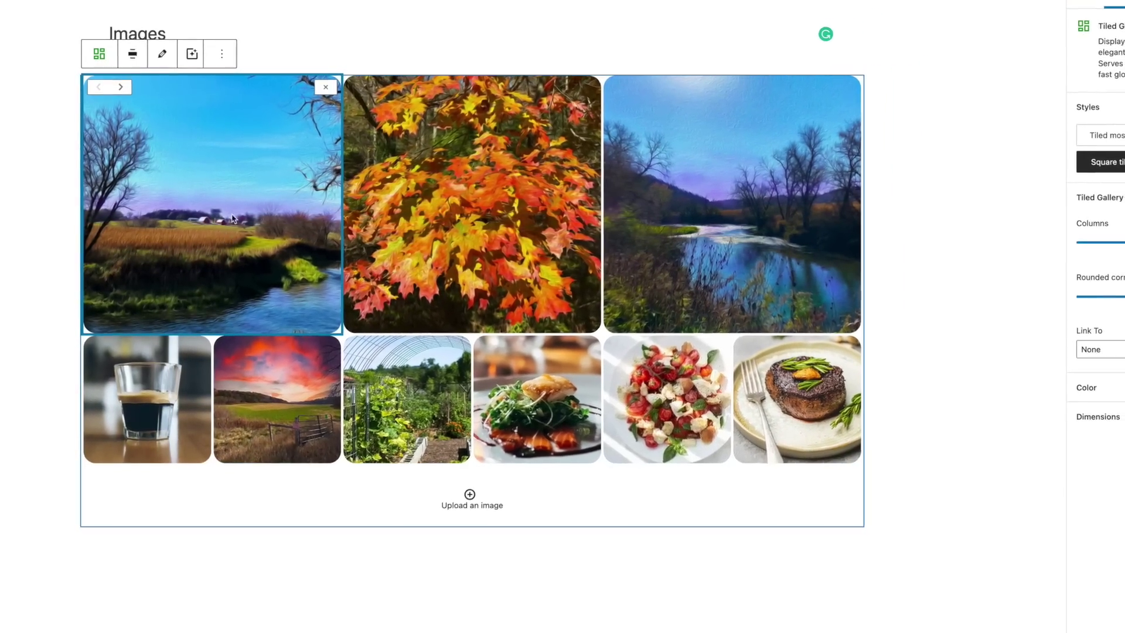
- Transform the Tiled Gallery block into a Slideshow block
left_click(105, 67)
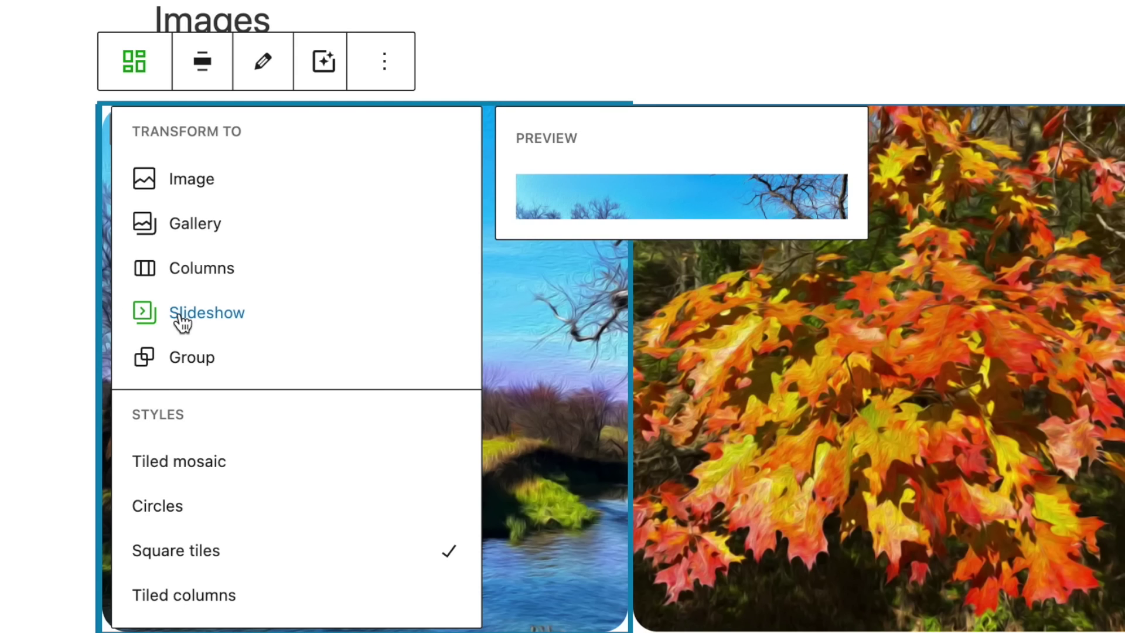
left_click(182, 322)
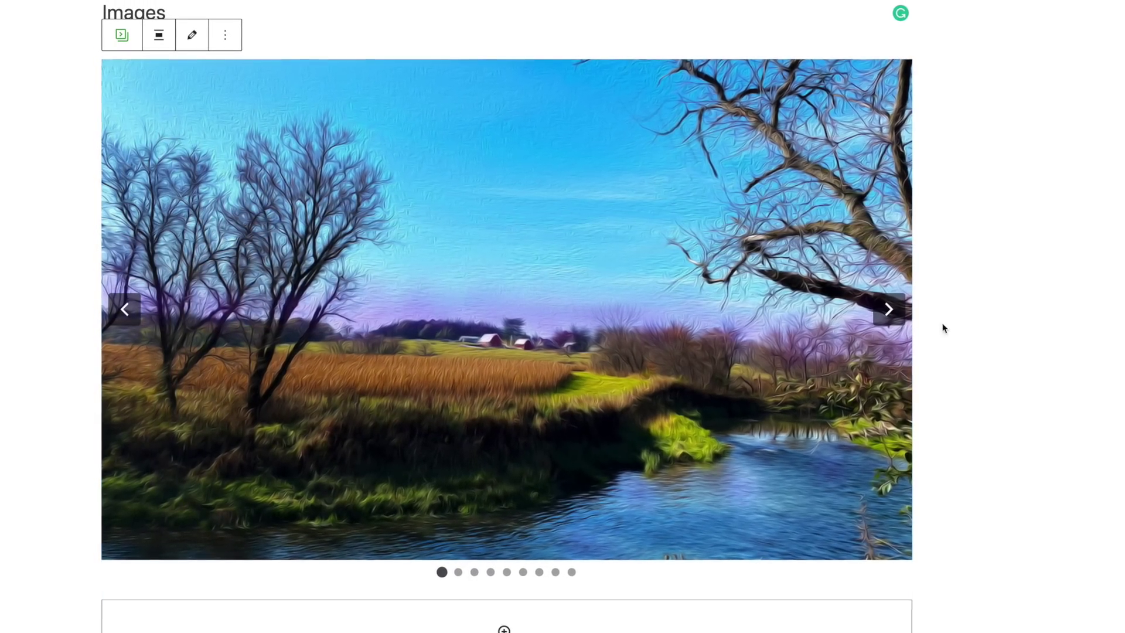
left_click(874, 308)
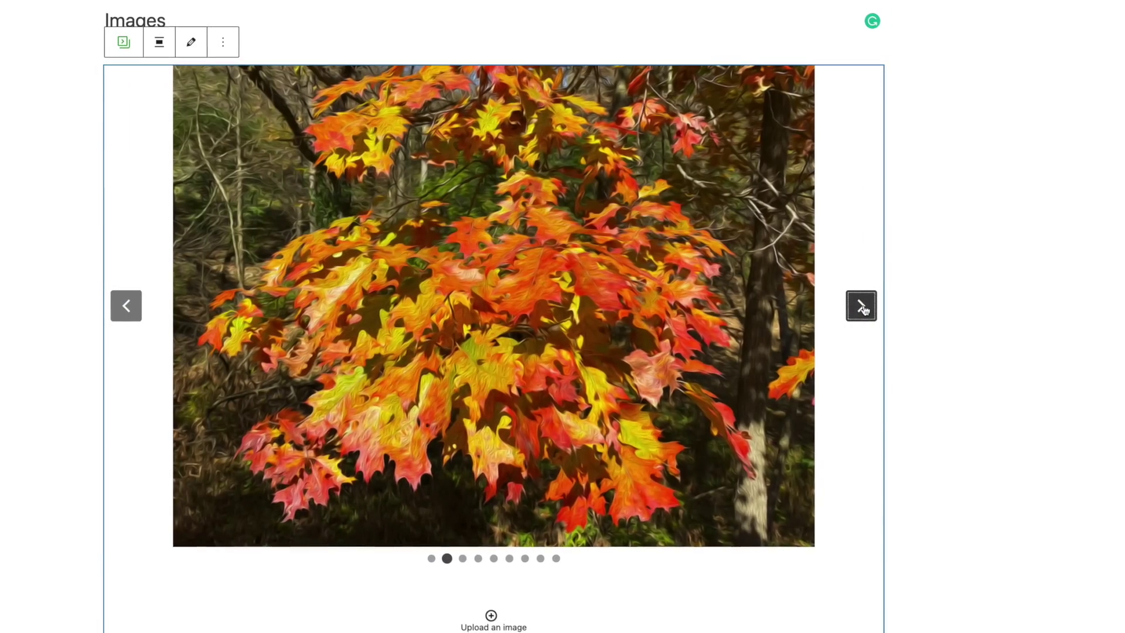
left_click(874, 307)
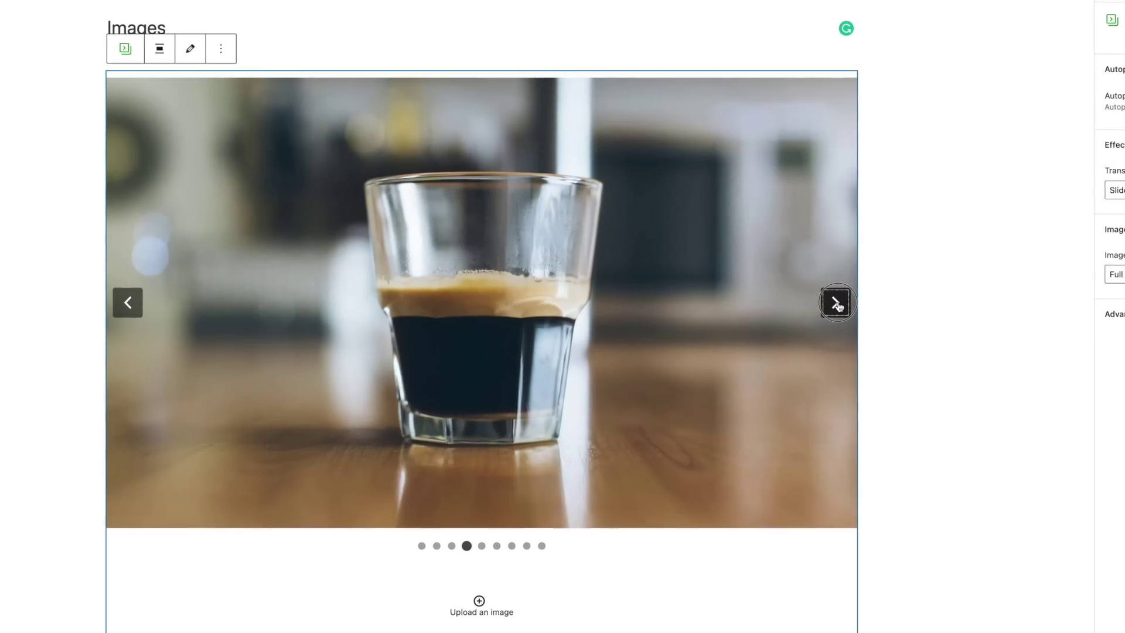
left_click(842, 304)
left_click(842, 303)
left_click(818, 301)
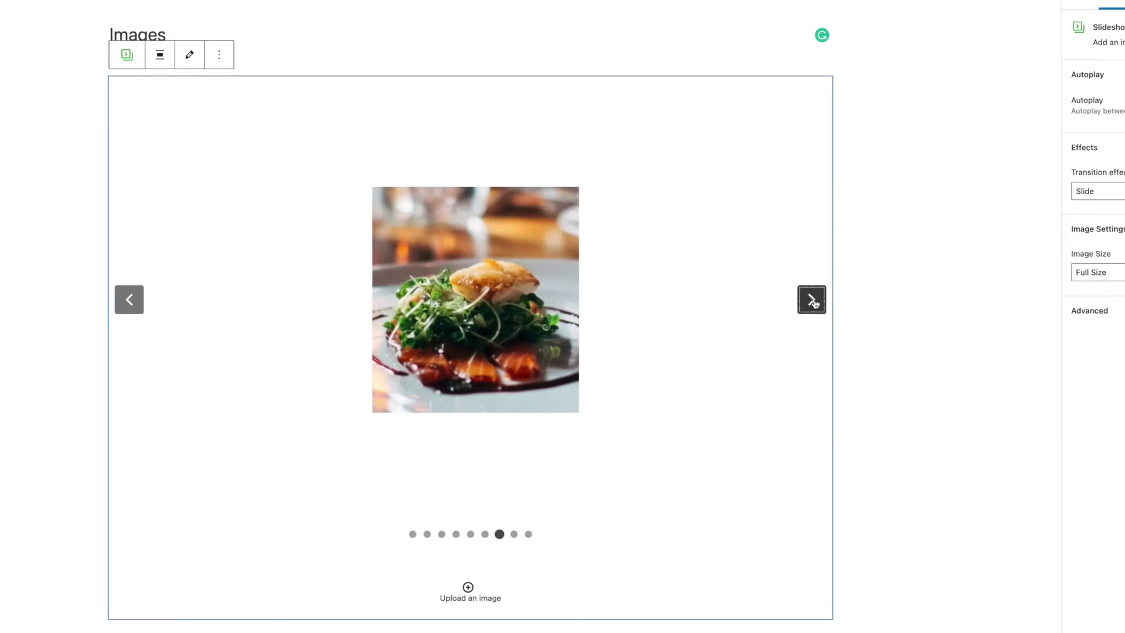
left_click(818, 301)
left_click(818, 301)
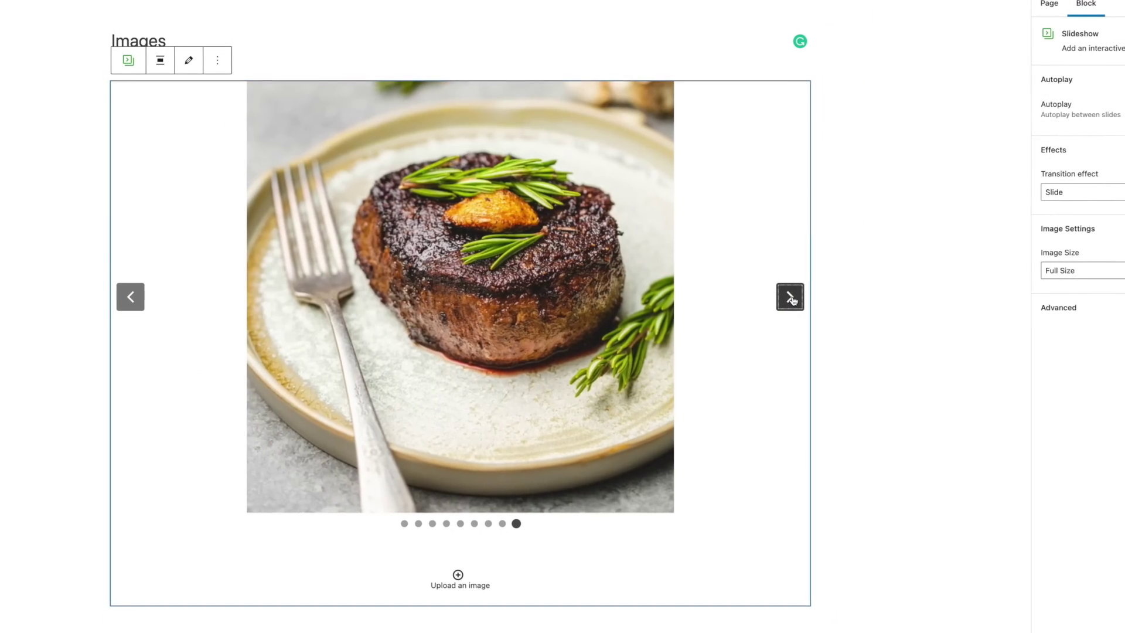
left_click(796, 299)
left_click(796, 300)
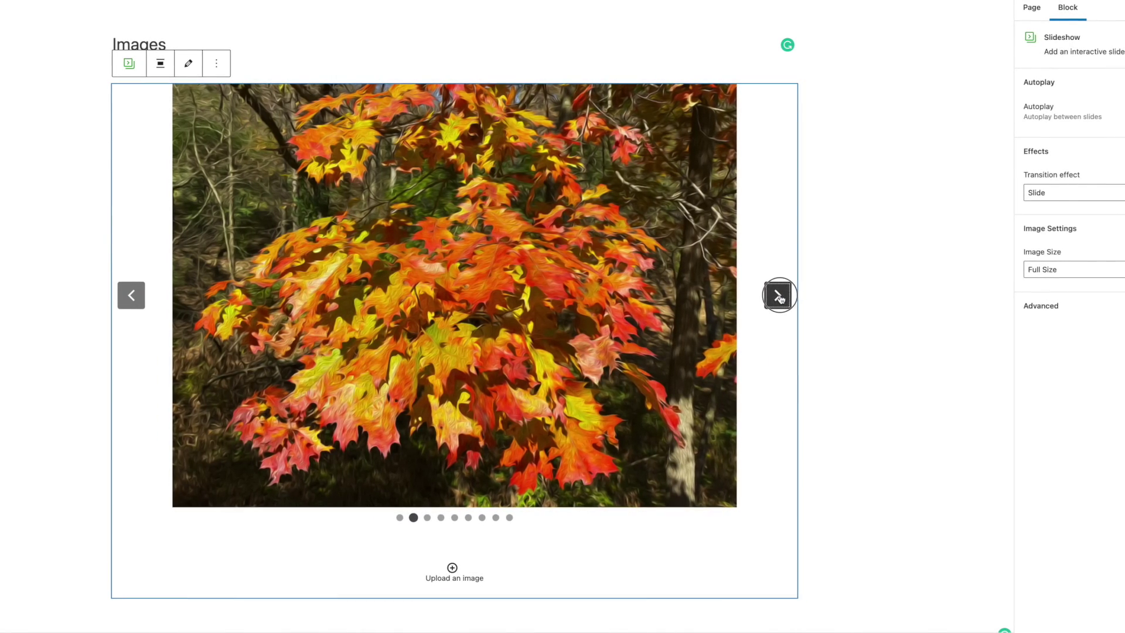
left_click(781, 297)
left_click(781, 297)
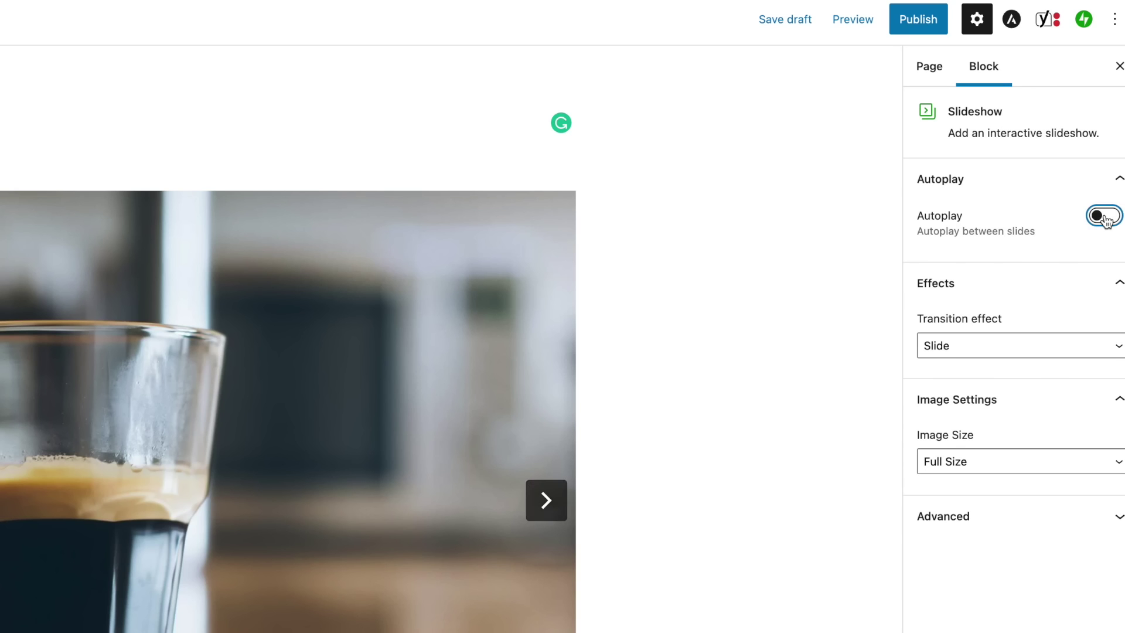
- Switch on slideshow Autoplay and set the delay between transitions to 3 seconds
left_click(1105, 217)
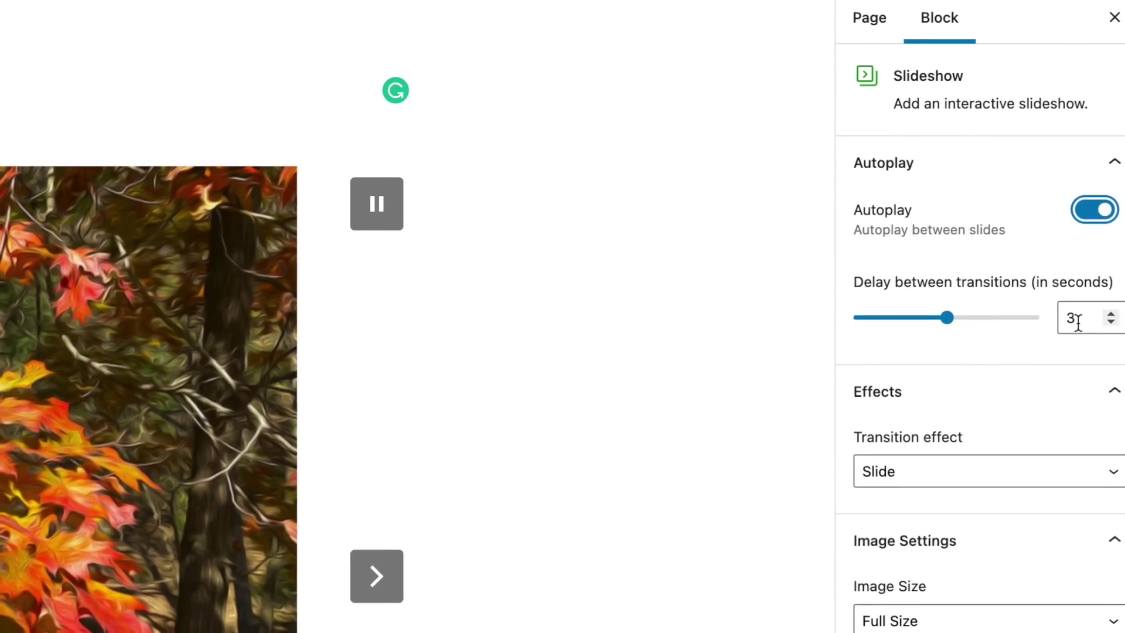
left_click_drag(947, 317, 879, 298)
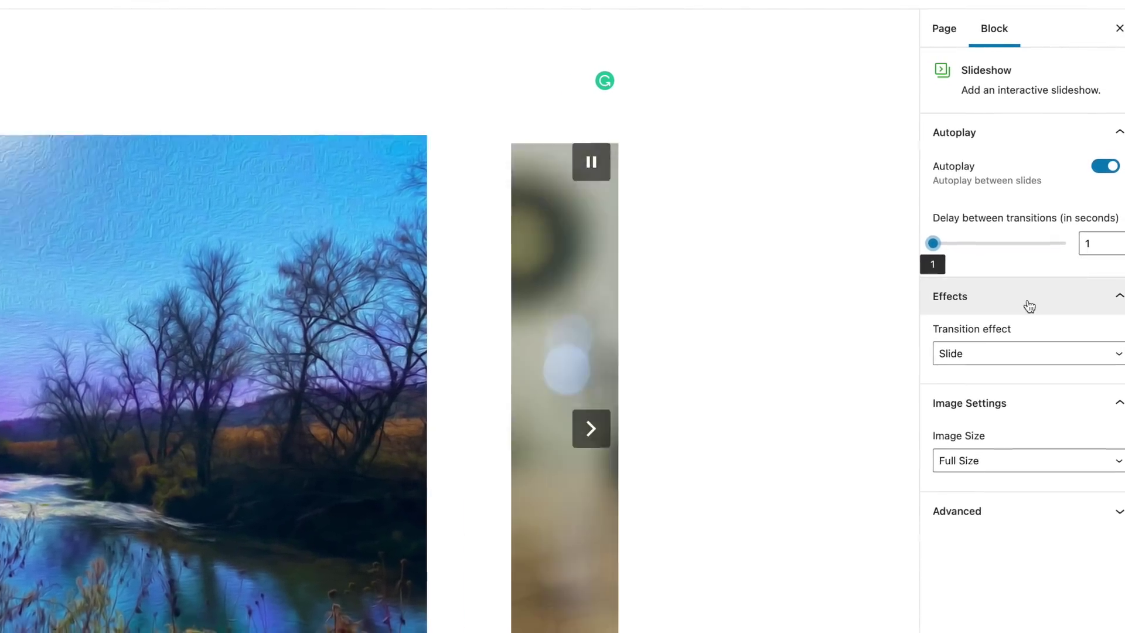
left_click(999, 243)
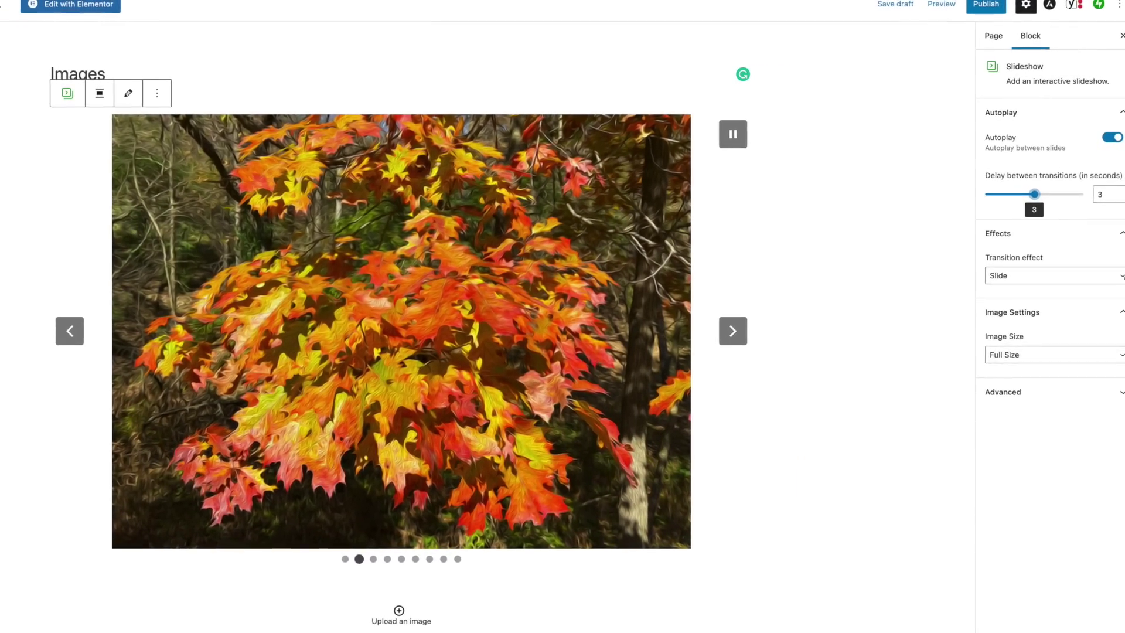
- Choose the Fade transition effect and raise the delay between transitions to 5 seconds
left_click(1101, 276)
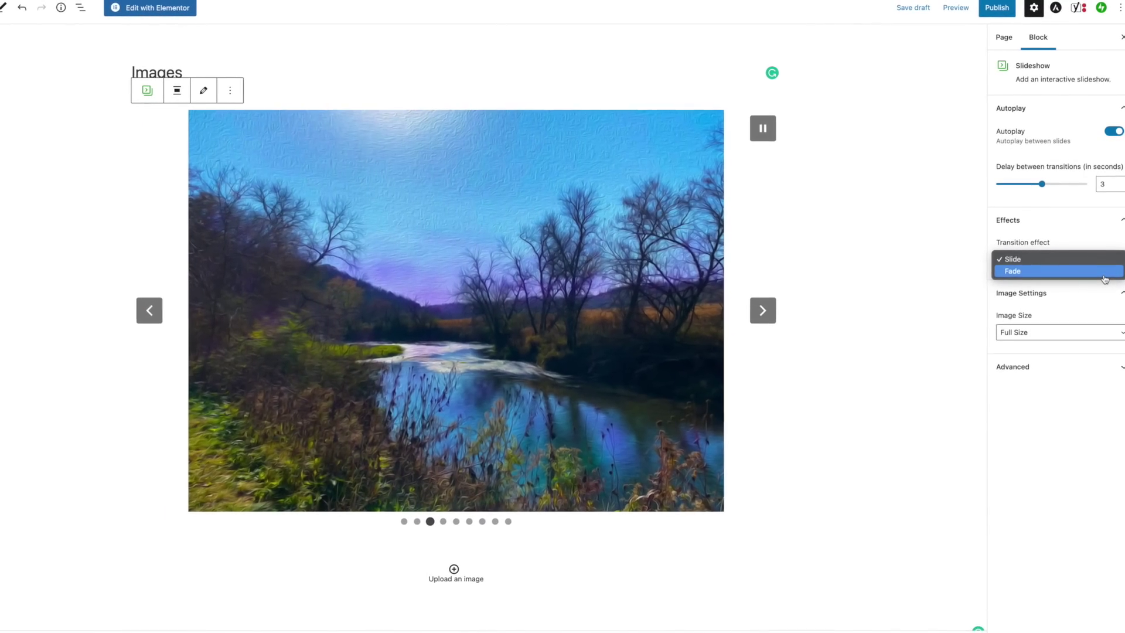
left_click(1103, 272)
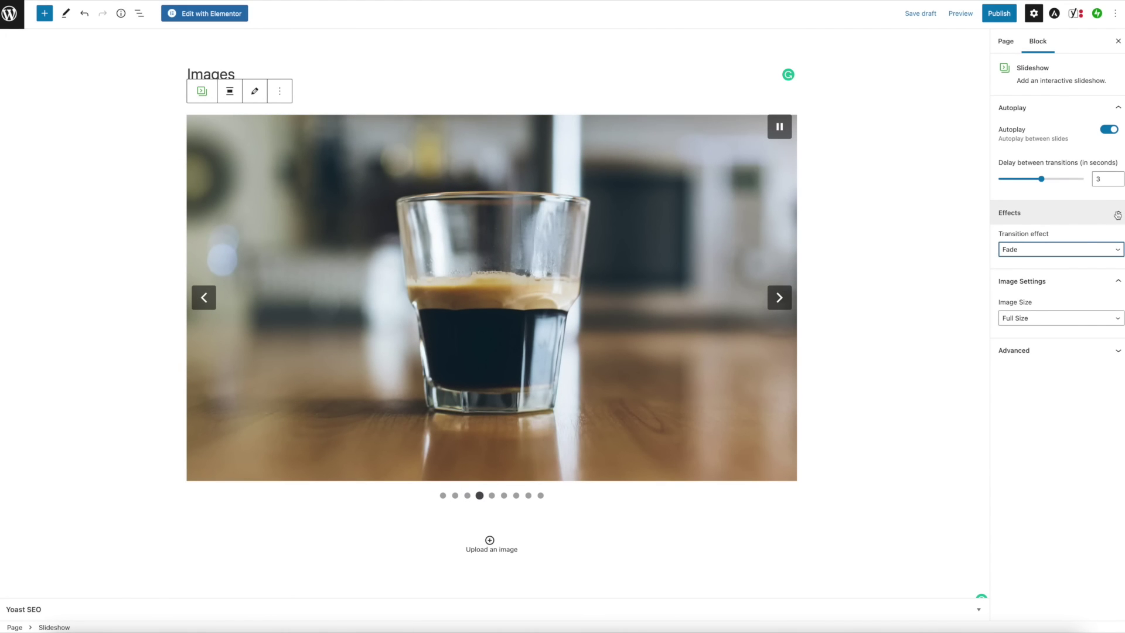
left_click(1118, 213)
left_click(1117, 212)
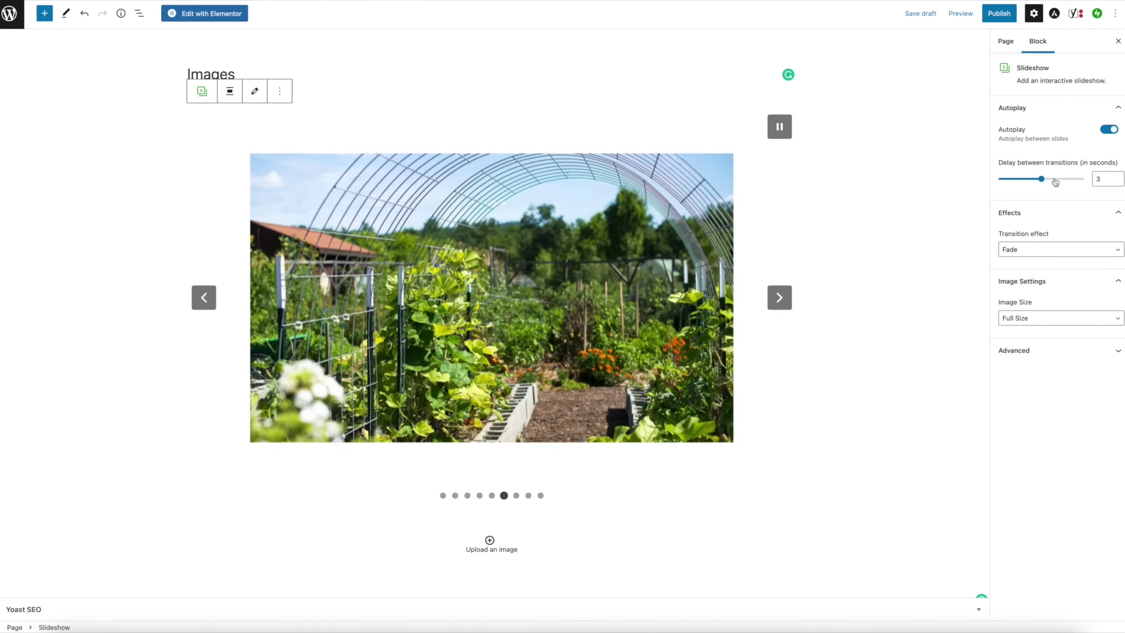
left_click_drag(1053, 179, 1062, 178)
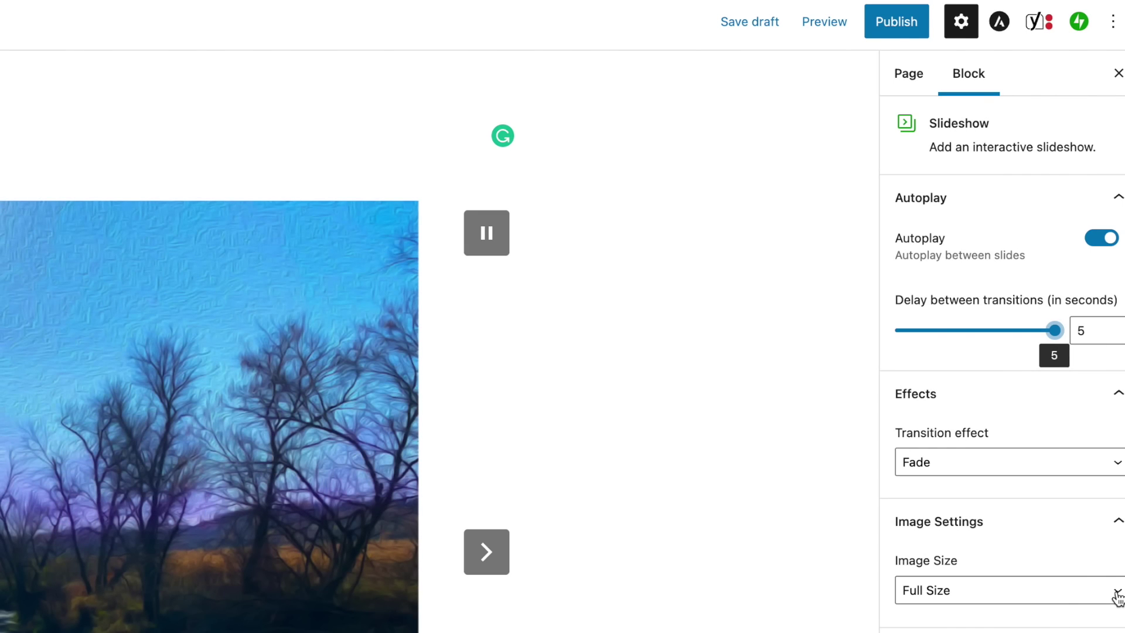
left_click(1117, 596)
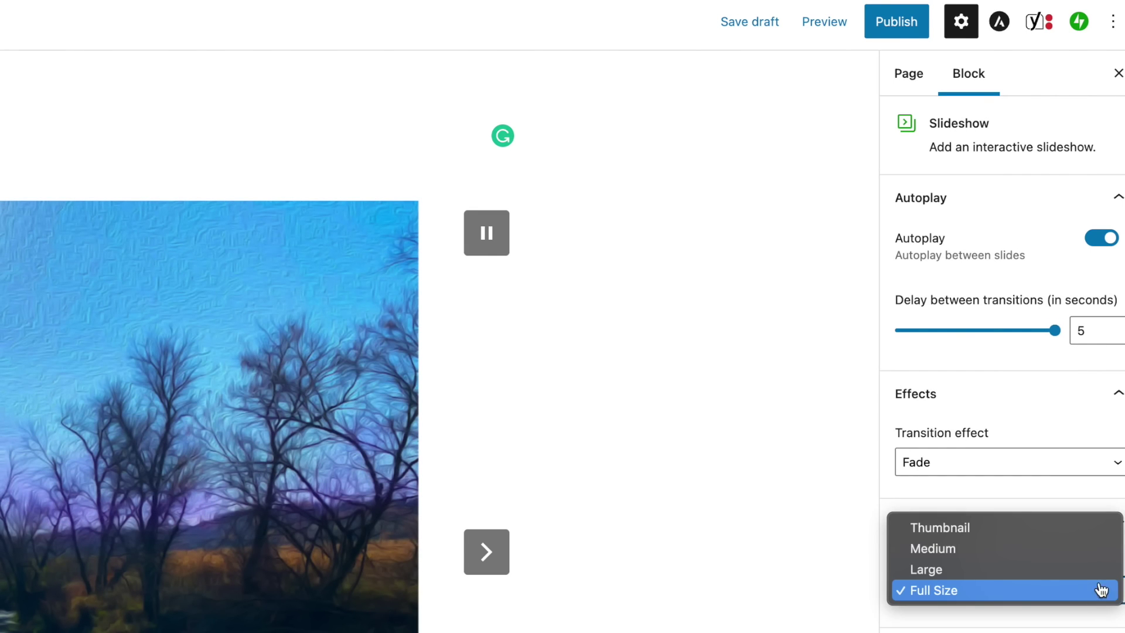
left_click(949, 528)
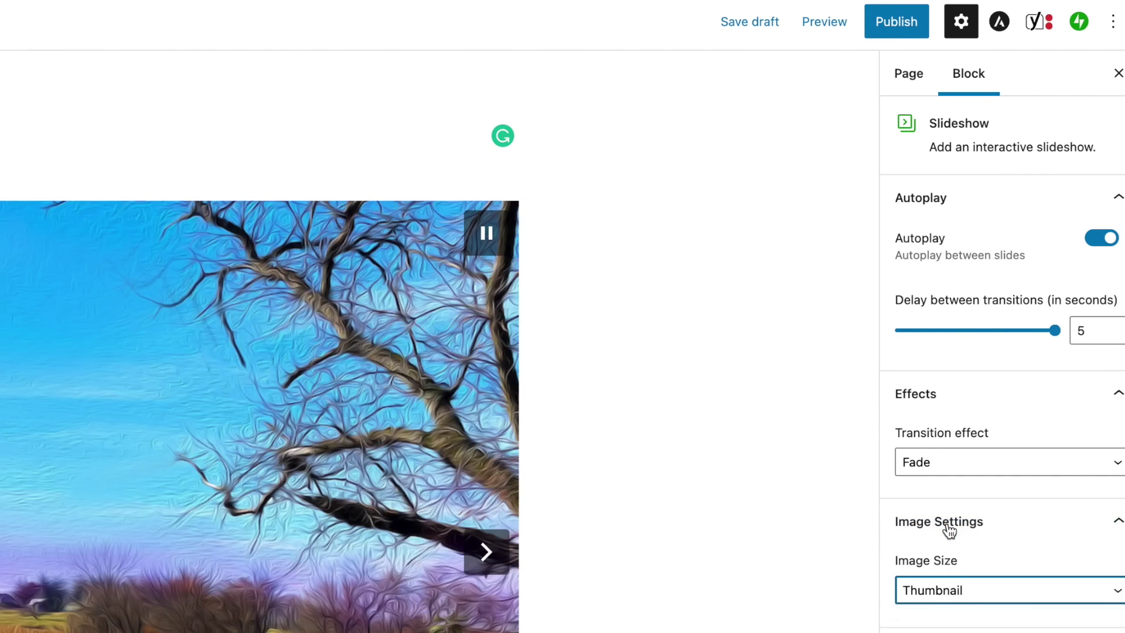
left_click(1115, 318)
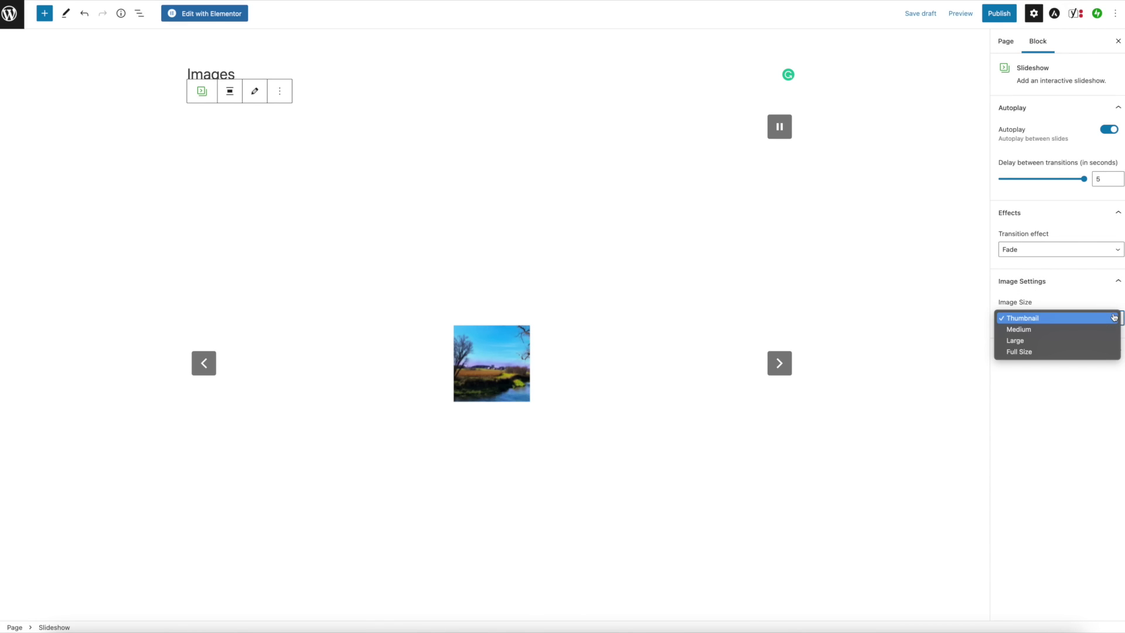
left_click(1031, 352)
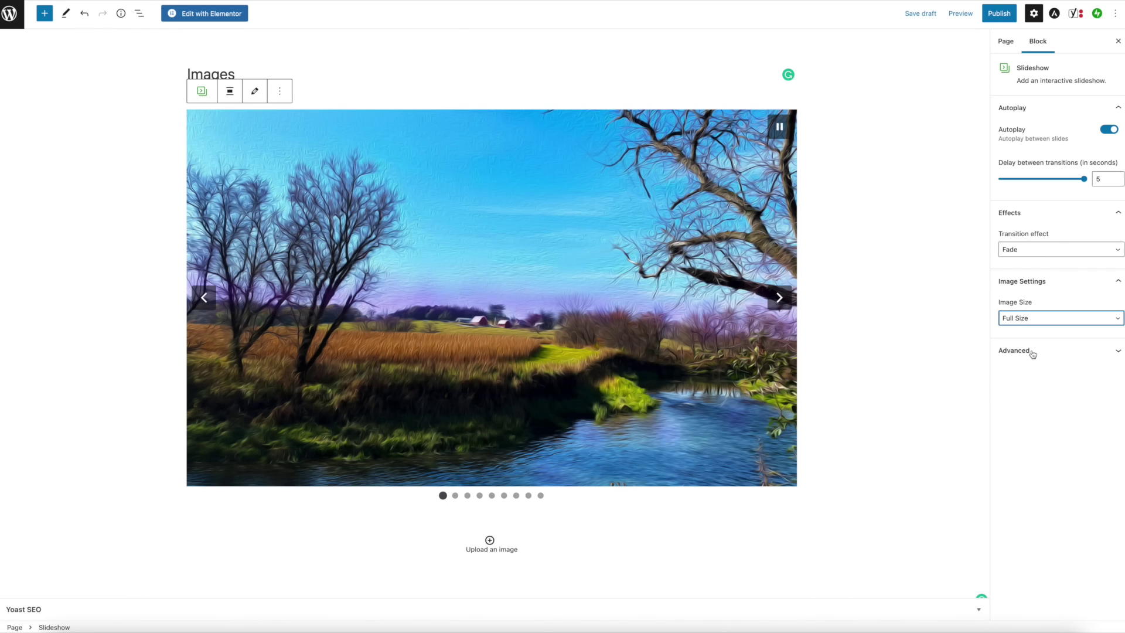
left_click(777, 299)
left_click(777, 299)
left_click(777, 299)
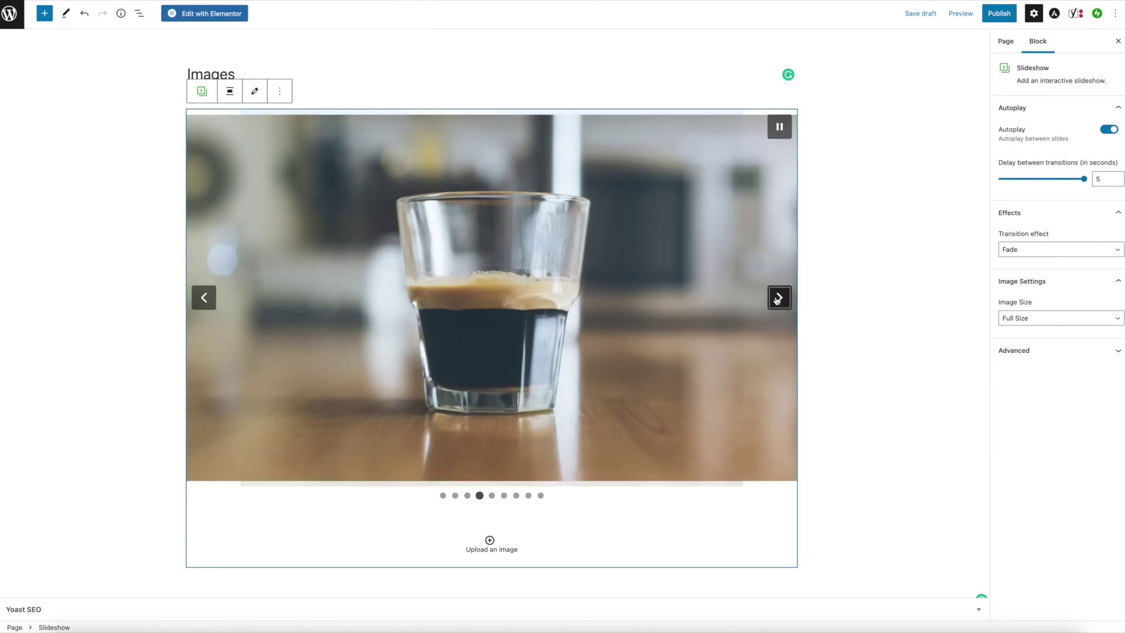
left_click(777, 299)
left_click(777, 299)
left_click(778, 299)
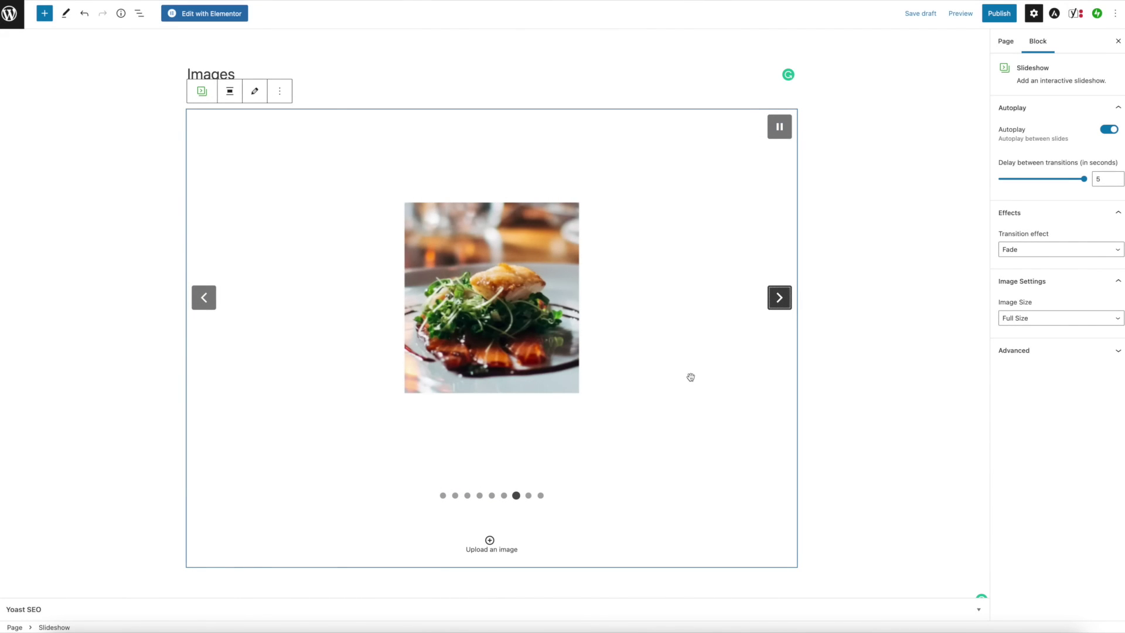
left_click(490, 540)
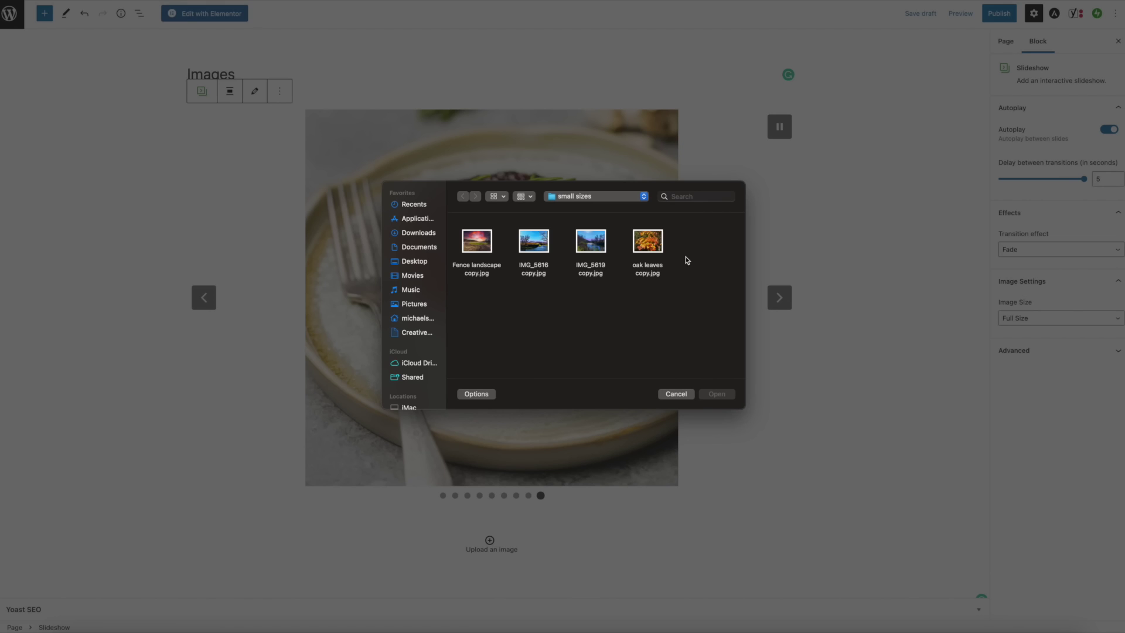
left_click(676, 395)
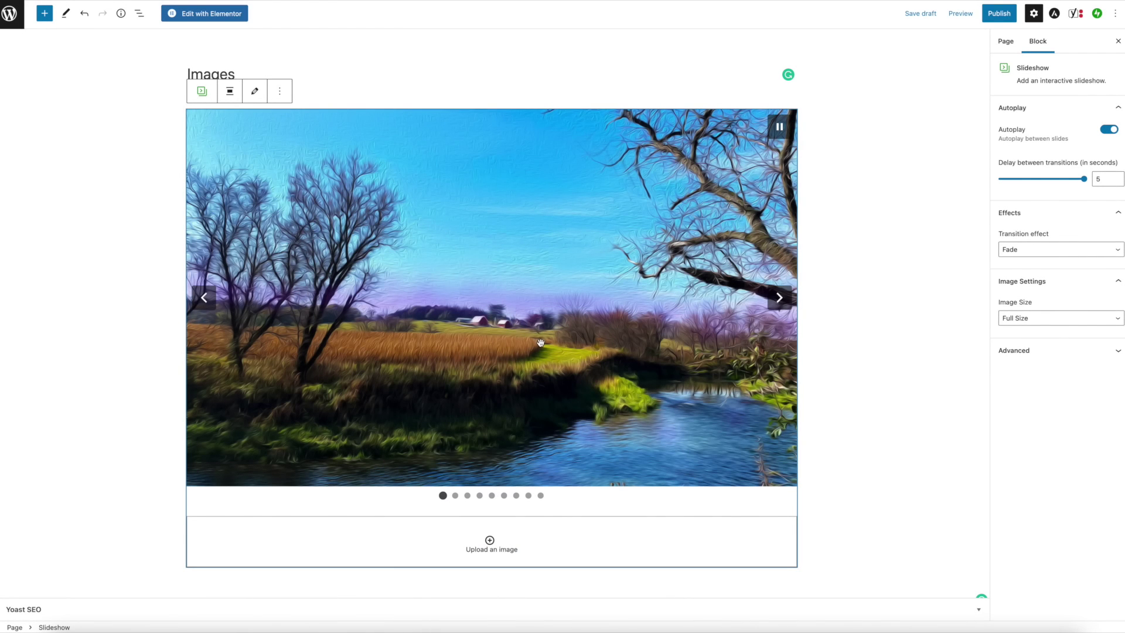